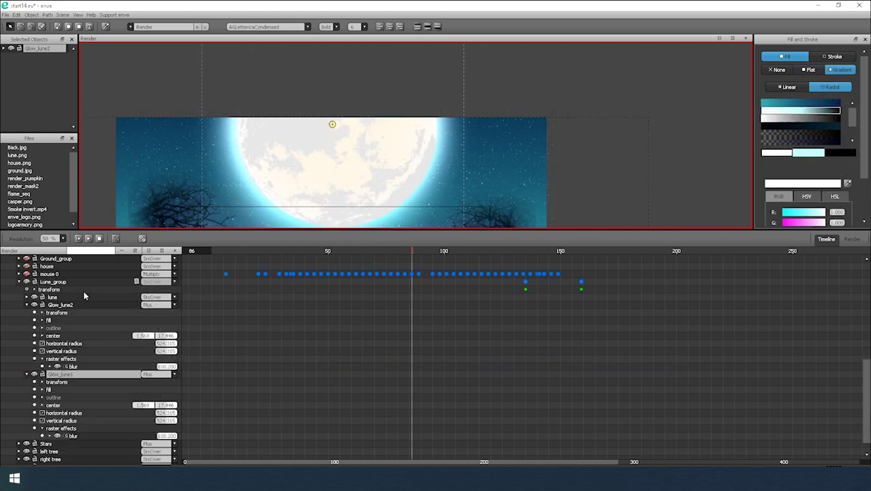
Hide the lune image in Lune_group and inspect the Glow_lune1 and Glow_lune2 ellipses behind it
{"action": "left_click", "coordinate": [34, 298]}
{"action": "left_click_drag", "start_coordinate": [321, 192], "coordinate": [320, 200]}
{"action": "left_click", "coordinate": [319, 200]}
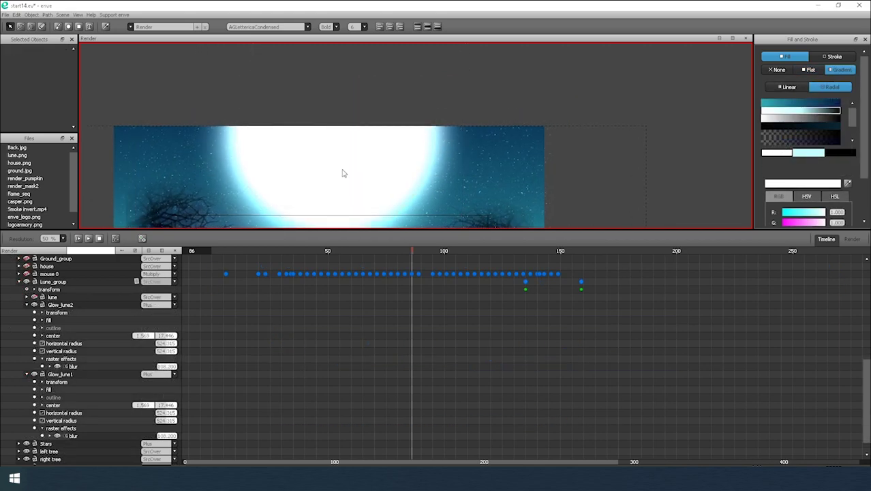
{"action": "left_click", "coordinate": [58, 374]}
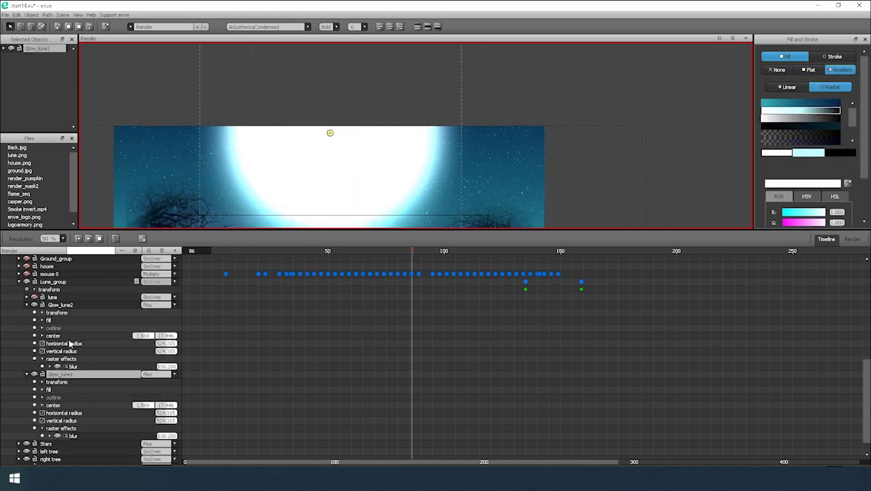
{"action": "left_click", "coordinate": [63, 306]}
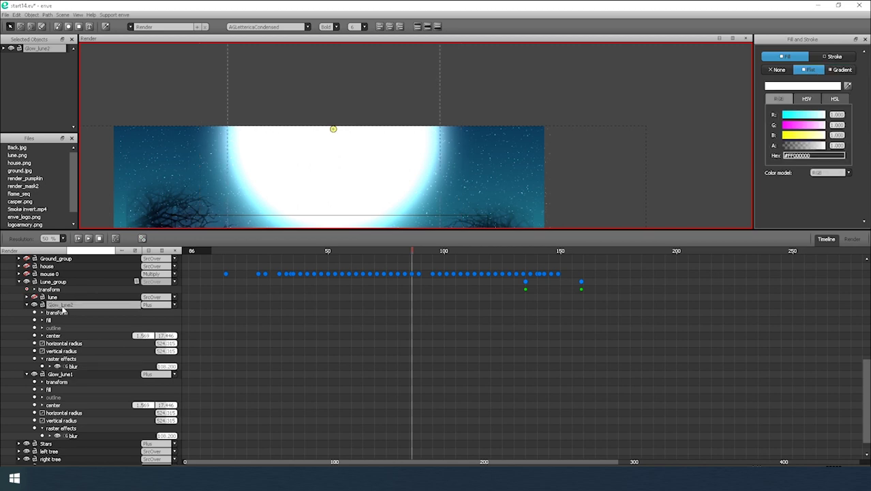
Inspect the bat group mouse 0, its Path 2 drawing and flip book animation by scrubbing from frame 73 to 85, and collapse it
{"action": "scroll", "coordinate": [62, 310], "scroll_direction": "up", "scroll_amount": 6}
{"action": "left_click", "coordinate": [72, 411]}
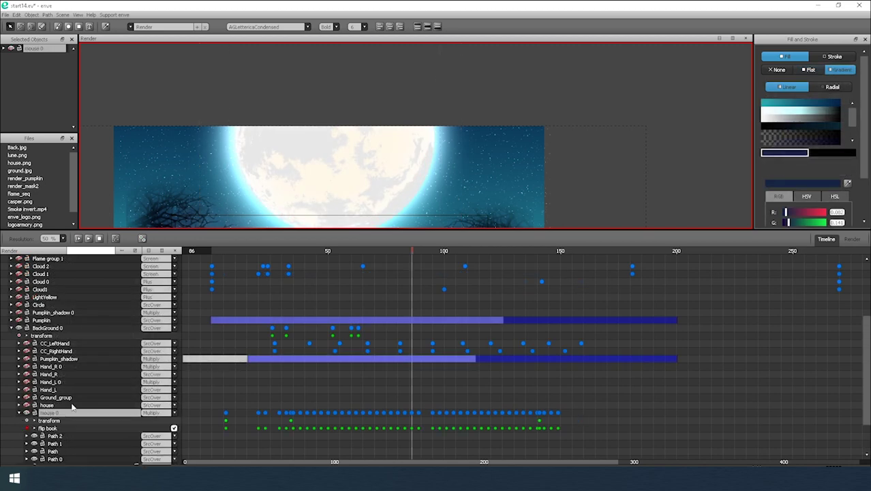
{"action": "scroll", "coordinate": [73, 407], "scroll_direction": "down", "scroll_amount": 1}
{"action": "left_click", "coordinate": [96, 411]}
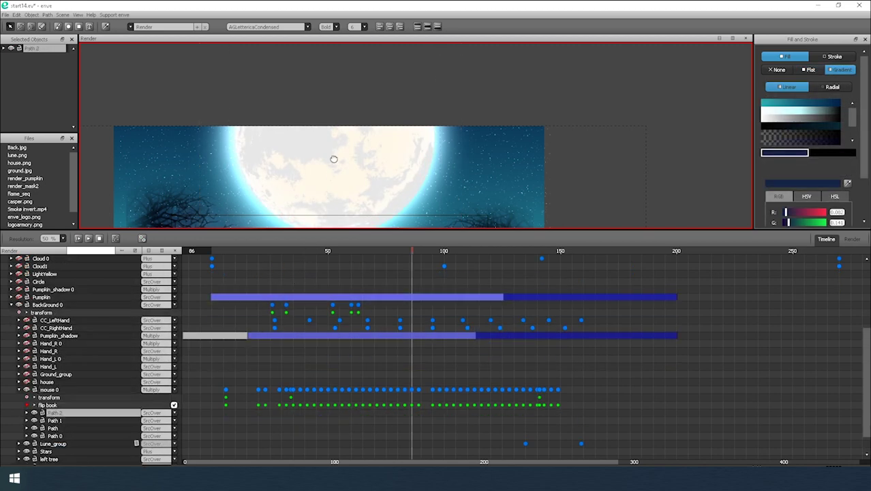
{"action": "scroll", "coordinate": [390, 134], "scroll_direction": "up", "scroll_amount": 8}
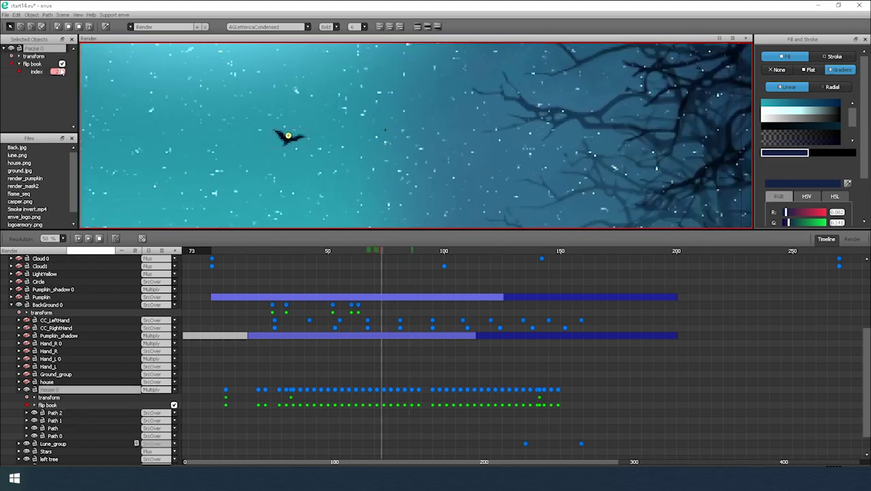
{"action": "left_click_drag", "start_coordinate": [378, 251], "coordinate": [410, 253]}
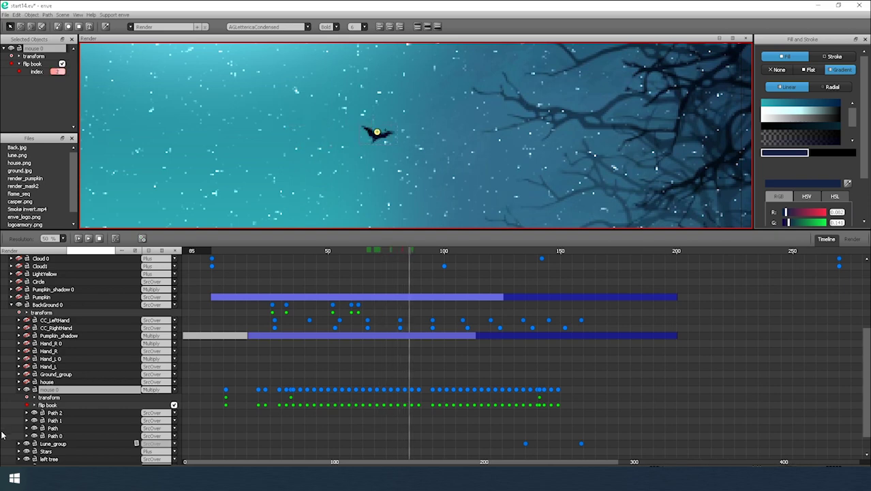
{"action": "left_click", "coordinate": [19, 391]}
Make the house layer visible in the scene
{"action": "left_click", "coordinate": [41, 407]}
{"action": "left_click", "coordinate": [27, 406]}
{"action": "left_click_drag", "start_coordinate": [330, 168], "coordinate": [413, 139]}
{"action": "scroll", "coordinate": [409, 138], "scroll_direction": "down", "scroll_amount": 7}
{"action": "left_click_drag", "start_coordinate": [363, 123], "coordinate": [372, 142]}
{"action": "scroll", "coordinate": [372, 146], "scroll_direction": "down", "scroll_amount": 1}
{"action": "scroll", "coordinate": [372, 136], "scroll_direction": "down", "scroll_amount": 1}
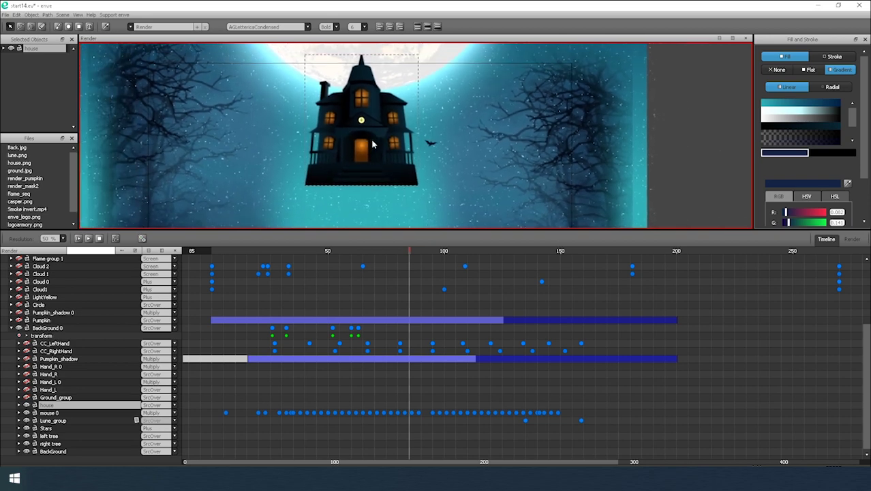
Make Ground_group visible and expand it to list its layers
{"action": "left_click", "coordinate": [44, 398]}
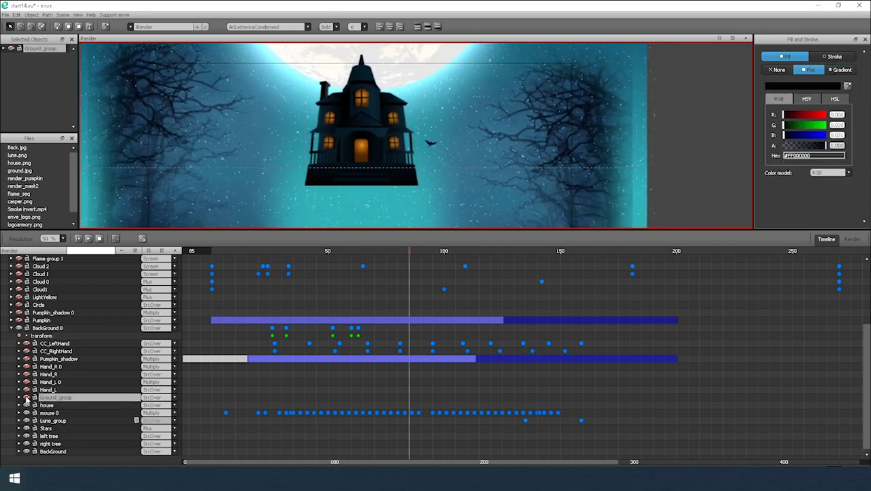
{"action": "left_click", "coordinate": [26, 398]}
{"action": "left_click", "coordinate": [19, 397]}
{"action": "left_click_drag", "start_coordinate": [294, 172], "coordinate": [303, 83]}
Inspect the brush stroke settings of MaskGround and browse the Classic stroke brush presets
{"action": "left_click", "coordinate": [47, 414]}
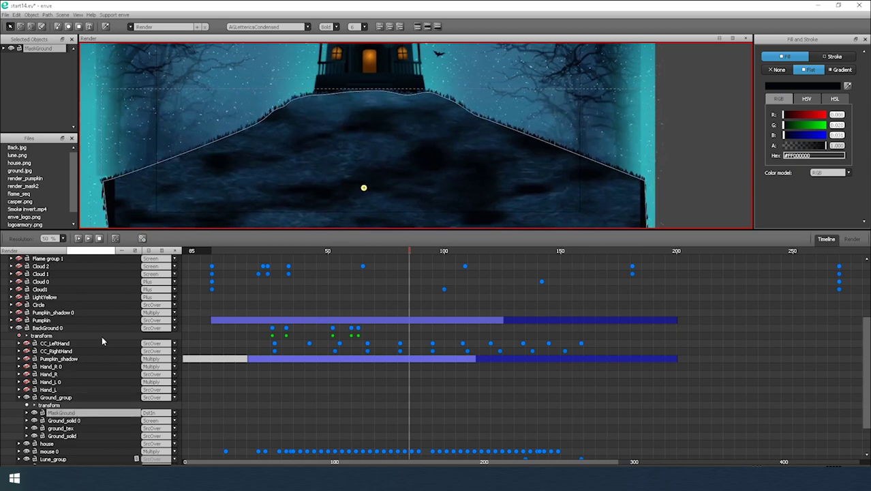
{"action": "left_click", "coordinate": [829, 57]}
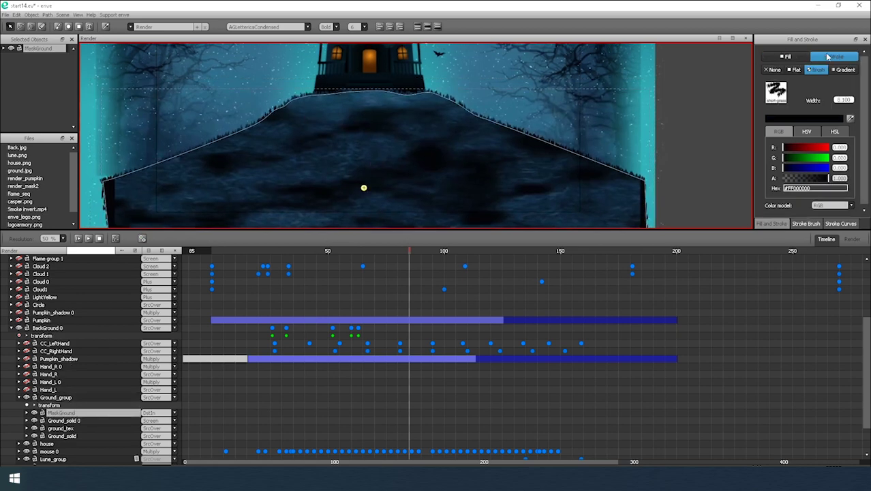
{"action": "left_click", "coordinate": [776, 95]}
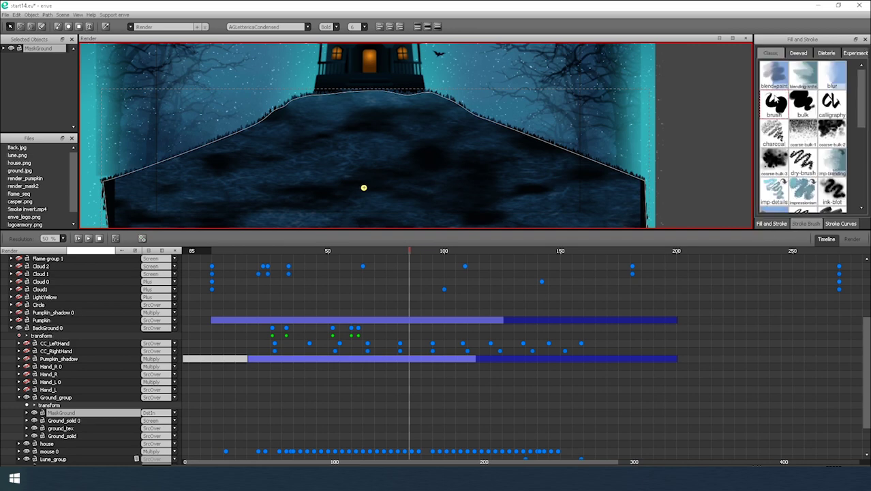
{"action": "scroll", "coordinate": [803, 137], "scroll_direction": "down", "scroll_amount": 8}
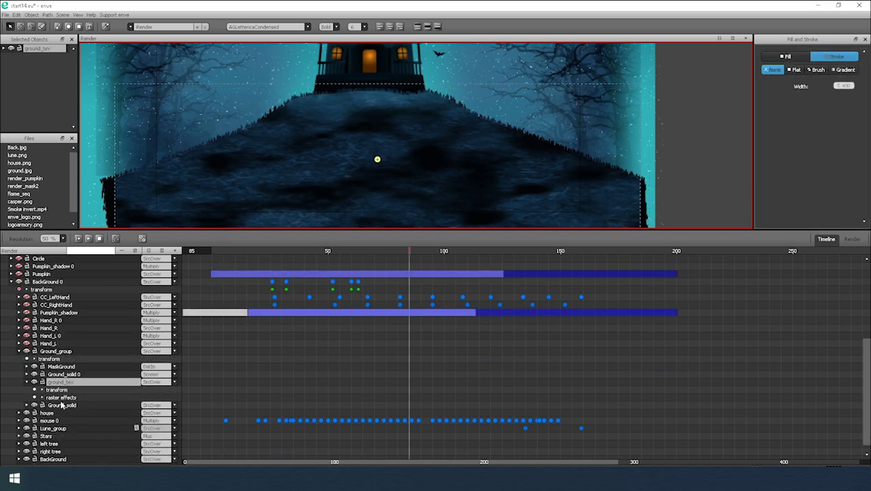
Examine the raster effects of ground_tex and the Ground_solid shape, and collapse Ground_group
{"action": "left_click", "coordinate": [42, 398]}
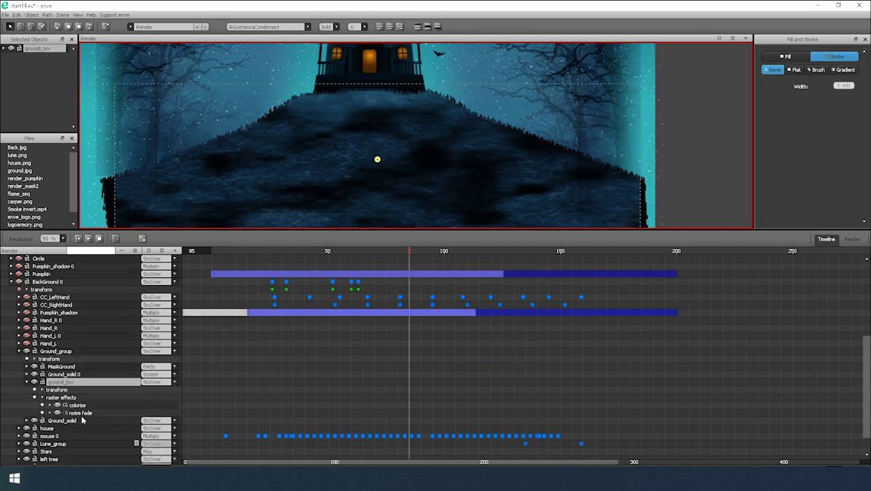
{"action": "scroll", "coordinate": [326, 194], "scroll_direction": "up", "scroll_amount": 1}
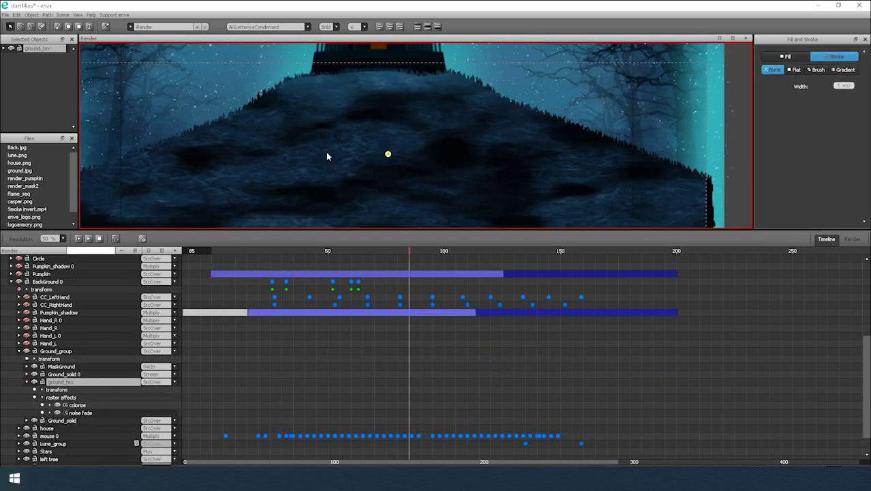
{"action": "left_click", "coordinate": [51, 422]}
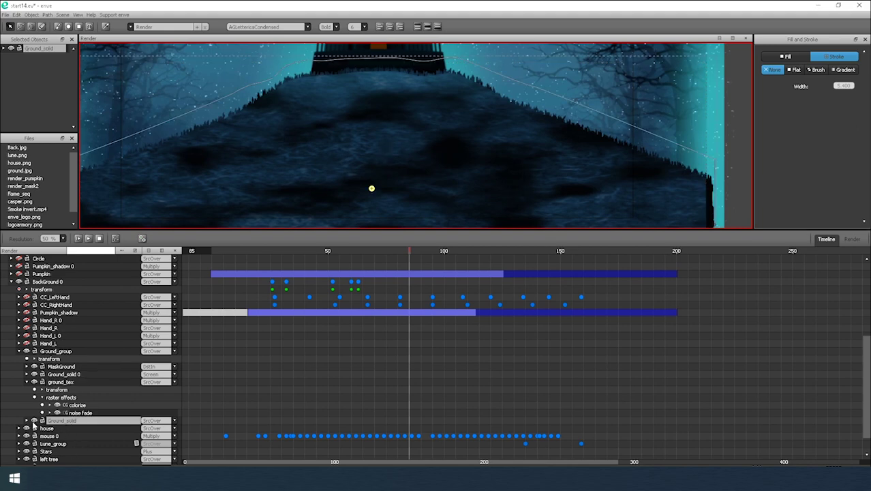
{"action": "left_click", "coordinate": [33, 420]}
{"action": "scroll", "coordinate": [21, 389], "scroll_direction": "up", "scroll_amount": 2}
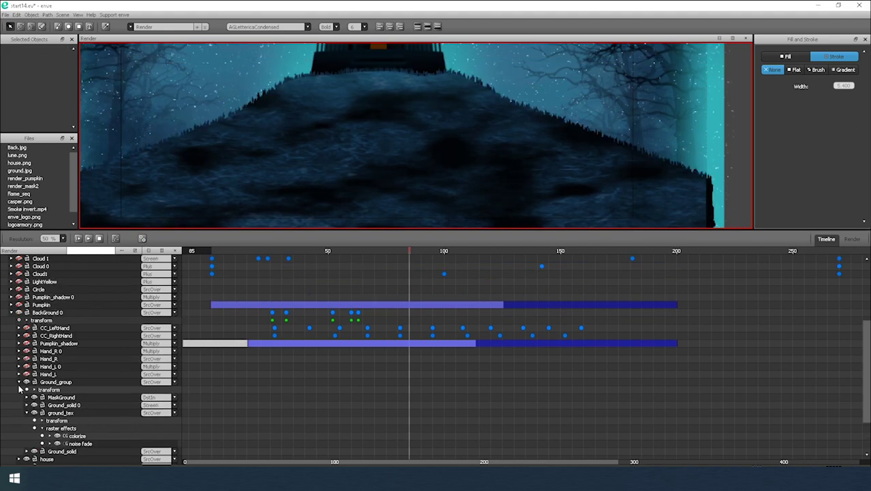
{"action": "left_click", "coordinate": [19, 380]}
Make the tree layers Hand_L and Hand_R visible together with their shadow layers Hand_L 0 and Hand_R 0
{"action": "left_click", "coordinate": [45, 390]}
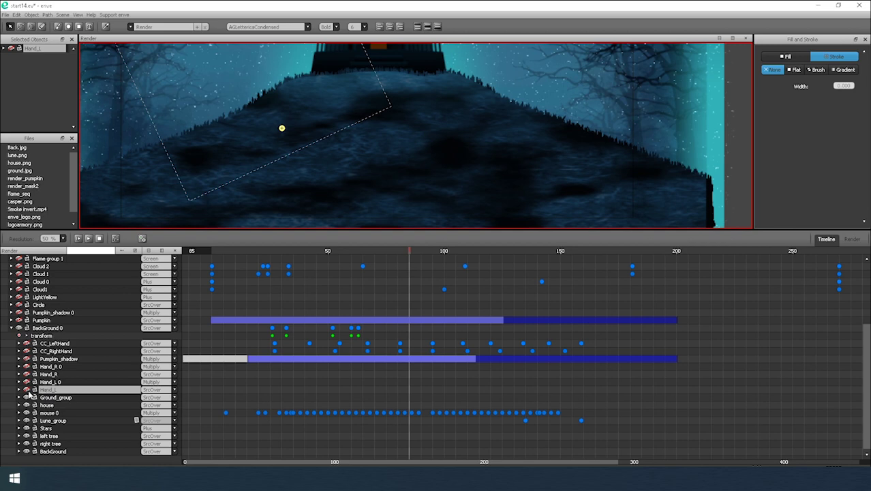
{"action": "scroll", "coordinate": [274, 171], "scroll_direction": "down", "scroll_amount": 2}
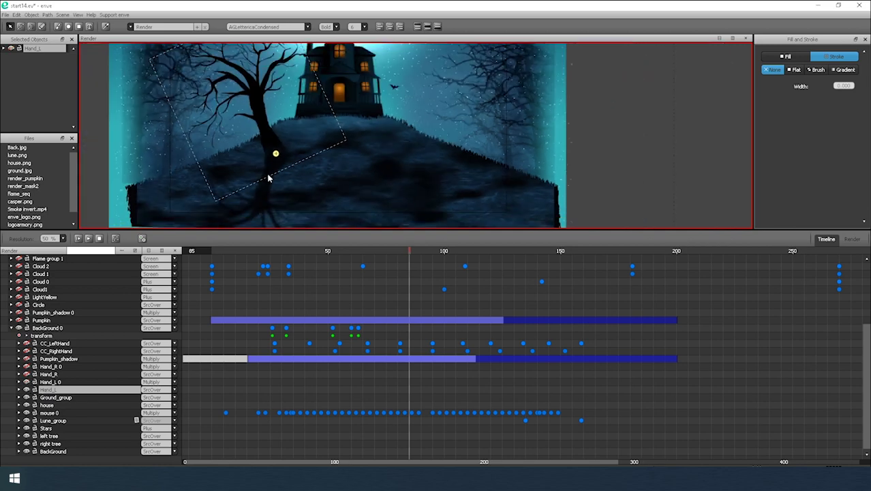
{"action": "left_click", "coordinate": [48, 375]}
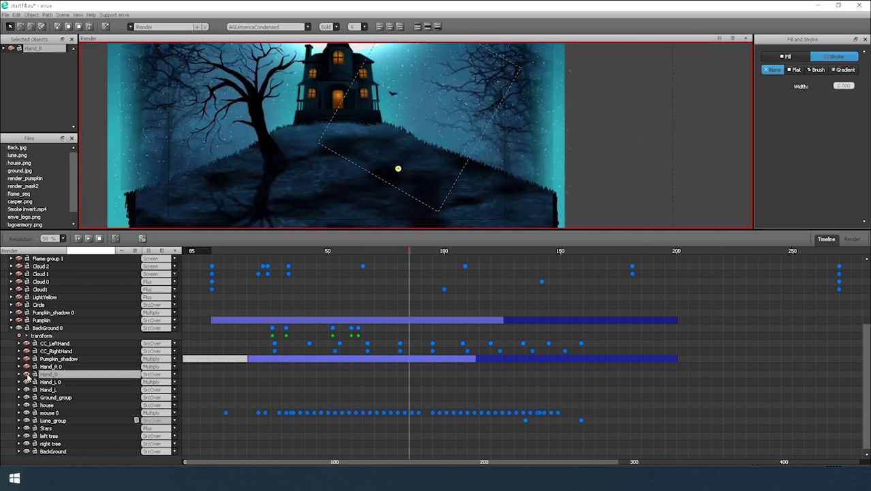
{"action": "left_click_drag", "start_coordinate": [323, 154], "coordinate": [356, 183]}
{"action": "scroll", "coordinate": [334, 127], "scroll_direction": "down", "scroll_amount": 1}
{"action": "left_click", "coordinate": [535, 135]}
{"action": "scroll", "coordinate": [368, 142], "scroll_direction": "up", "scroll_amount": 2}
Select Group_trunk inside the Hand_R tree and switch Trunk1 and Group_trunk off and on to identify each part
{"action": "left_click", "coordinate": [425, 175]}
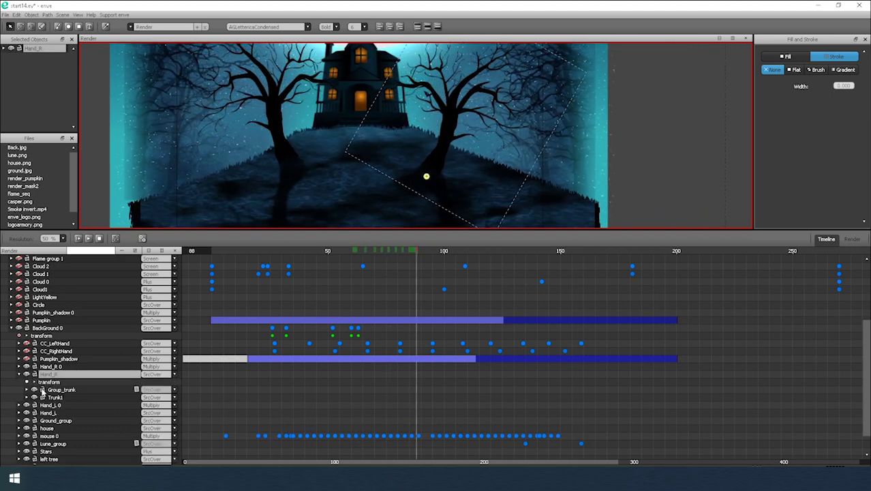
{"action": "left_click", "coordinate": [65, 390]}
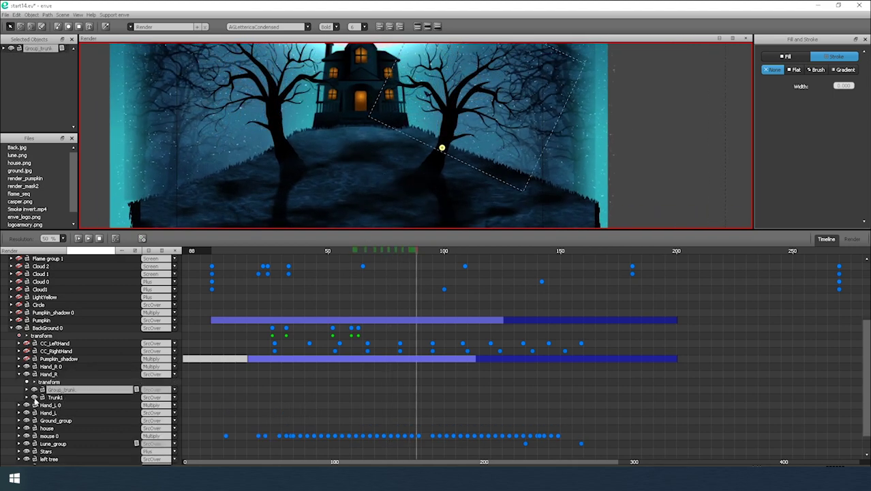
{"action": "left_click", "coordinate": [34, 398]}
{"action": "left_click", "coordinate": [34, 398]}
{"action": "left_click", "coordinate": [34, 390]}
{"action": "left_click", "coordinate": [34, 390]}
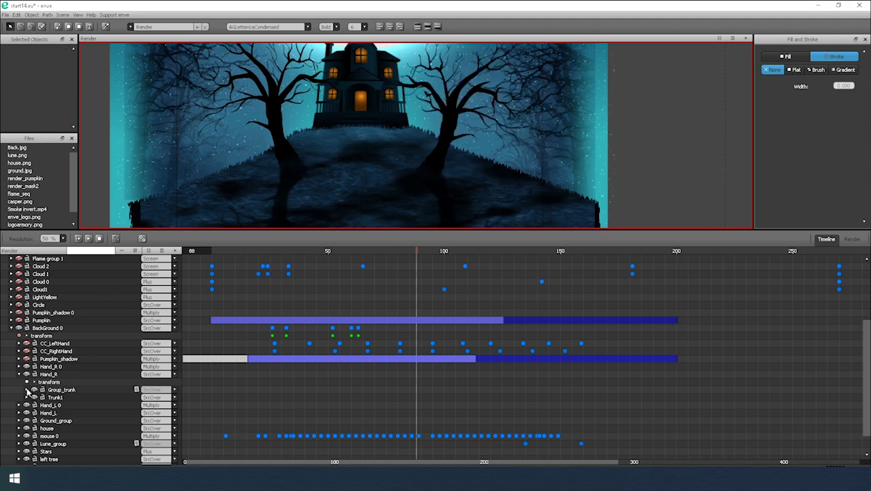
Expand Group_trunk and hide the branches Fin5, Fin4, Fin3 and Fin2 one after another to check the tree's construction
{"action": "left_click", "coordinate": [27, 390]}
{"action": "left_click", "coordinate": [60, 405]}
{"action": "left_click", "coordinate": [42, 406]}
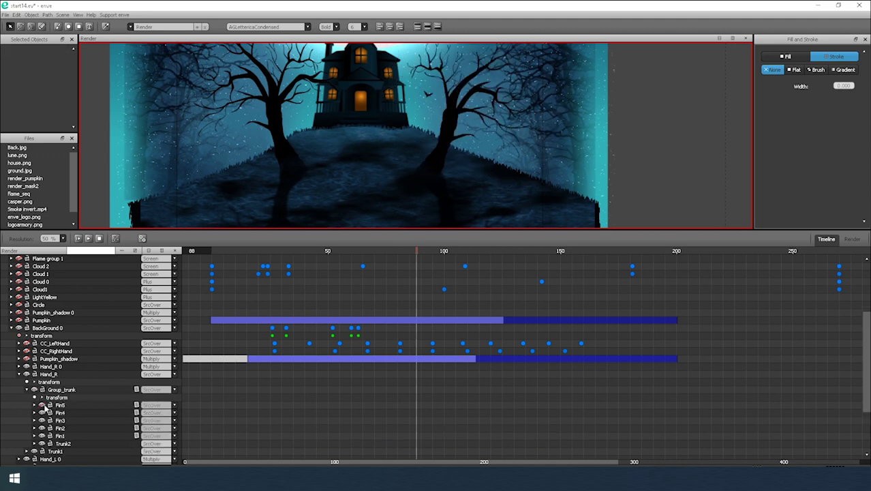
{"action": "left_click", "coordinate": [42, 413]}
{"action": "left_click", "coordinate": [42, 420]}
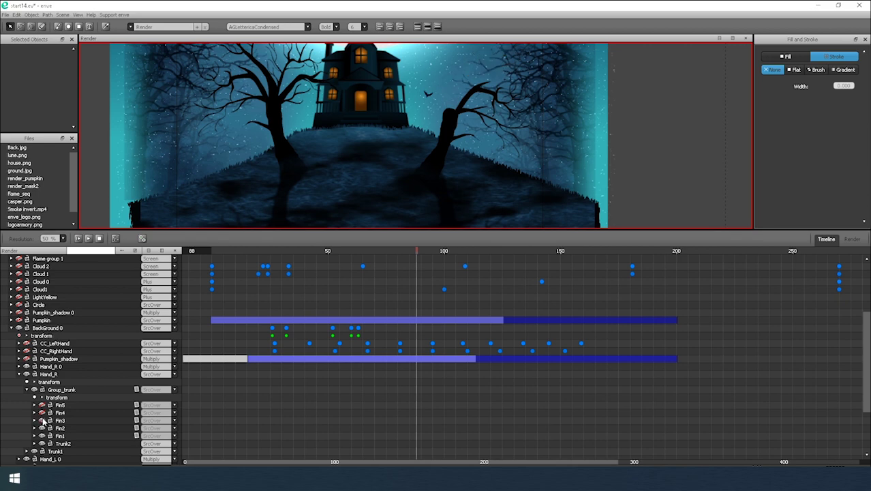
{"action": "left_click", "coordinate": [43, 429]}
Select the green CC_LeftHand controller, expand its properties, try a different RotL rotation value, and undo the change
{"action": "scroll", "coordinate": [319, 102], "scroll_direction": "down", "scroll_amount": 4}
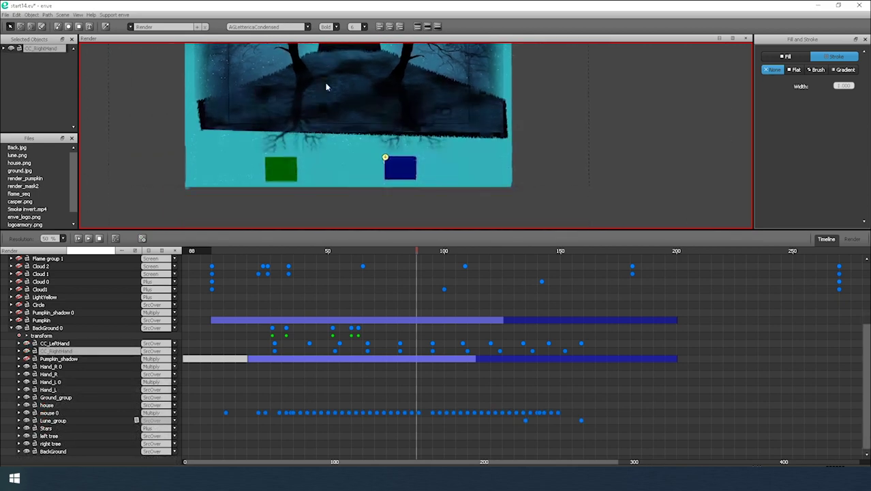
{"action": "left_click", "coordinate": [282, 169]}
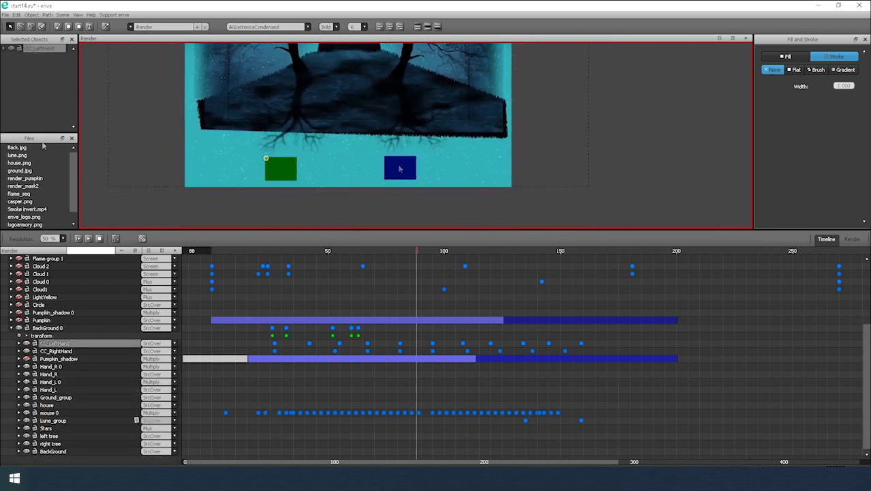
{"action": "left_click", "coordinate": [4, 49]}
{"action": "left_click", "coordinate": [19, 56]}
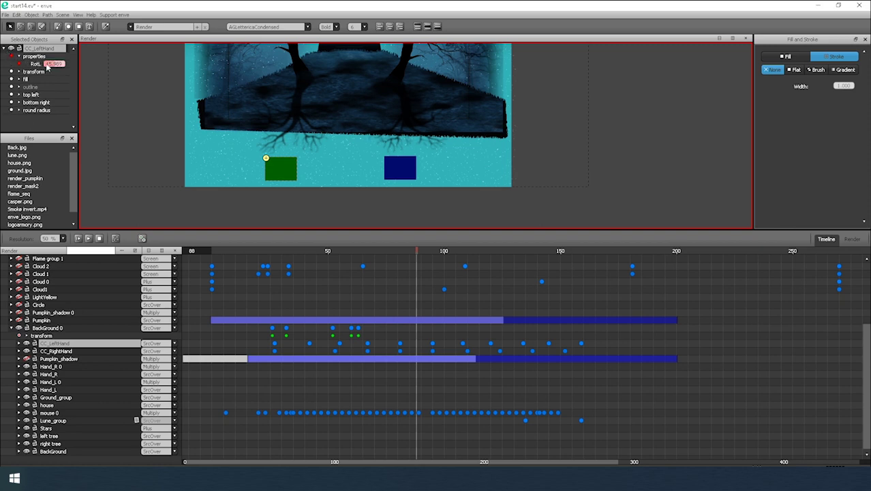
{"action": "left_click_drag", "start_coordinate": [229, 115], "coordinate": [240, 173]}
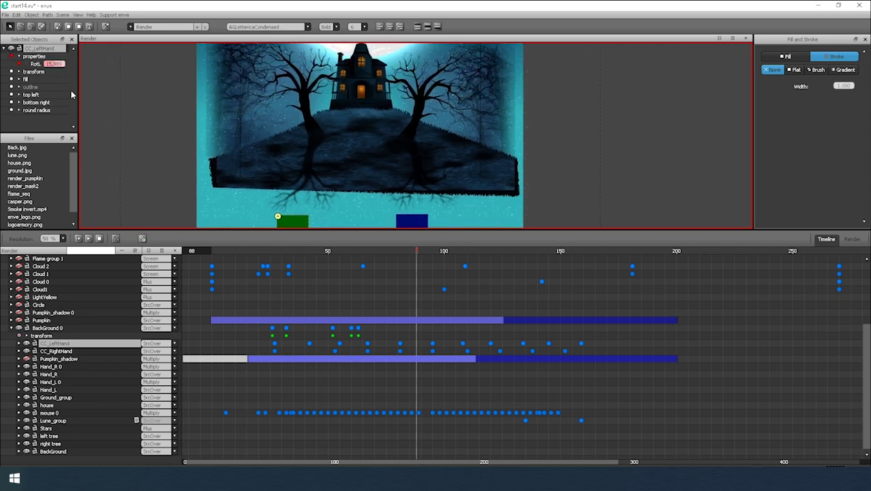
{"action": "mouse_move", "coordinate": [54, 64]}
{"action": "left_mouse_down"}
{"action": "mouse_move", "coordinate": [67, 65]}
{"action": "mouse_move", "coordinate": [54, 64]}
{"action": "left_mouse_up"}
{"action": "key", "text": "ctrl+z"}
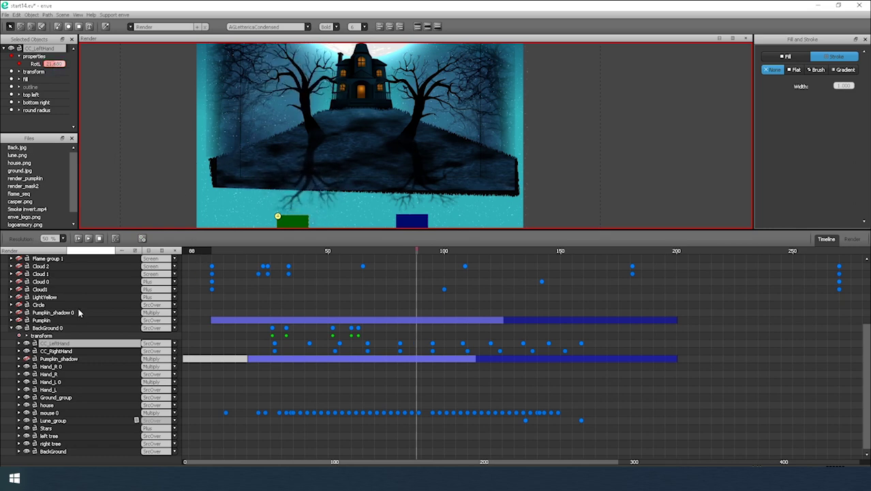
Select the CC_RightHand controller, expand its properties, and try adjusting its rotation value
{"action": "left_click", "coordinate": [57, 351]}
{"action": "left_click", "coordinate": [3, 48]}
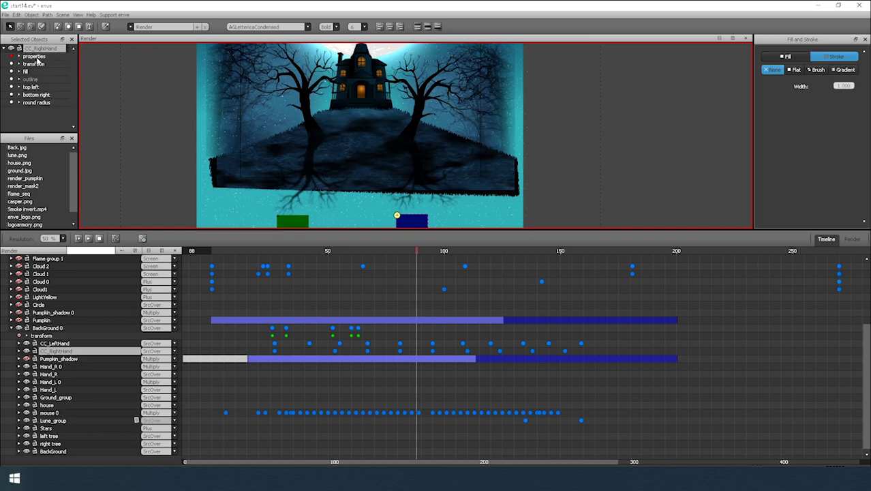
{"action": "left_click", "coordinate": [19, 56]}
{"action": "left_click_drag", "start_coordinate": [58, 66], "coordinate": [60, 65]}
Make the Pumpkin_shadow layer visible and expand its raster effects to show colorize and blur
{"action": "left_click", "coordinate": [58, 359]}
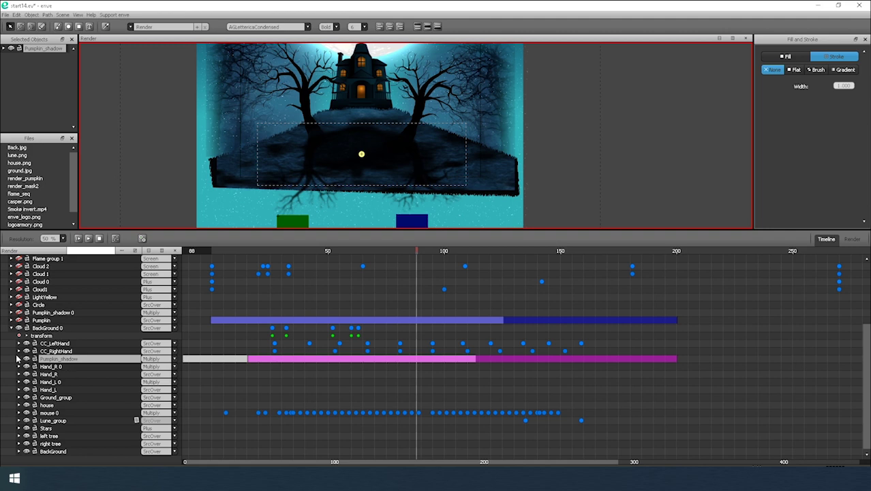
{"action": "left_click", "coordinate": [20, 359]}
{"action": "left_click", "coordinate": [35, 374]}
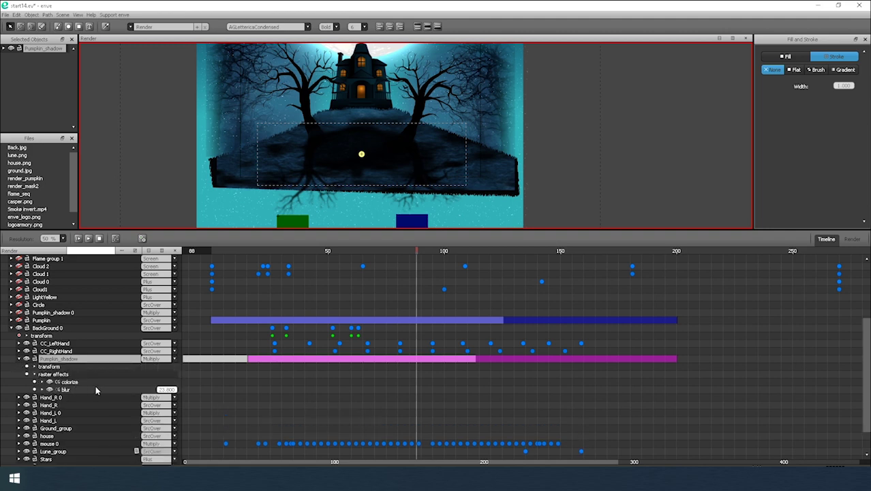
{"action": "scroll", "coordinate": [366, 176], "scroll_direction": "up", "scroll_amount": 5}
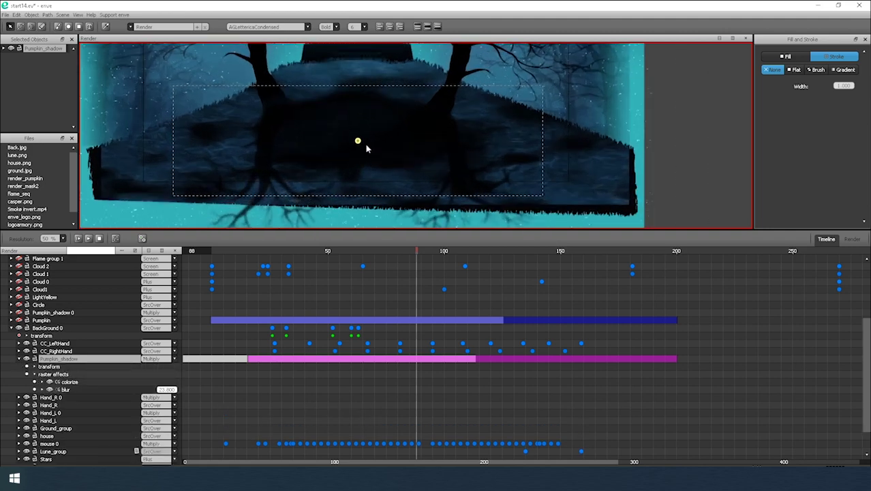
{"action": "scroll", "coordinate": [373, 255], "scroll_direction": "up", "scroll_amount": 3}
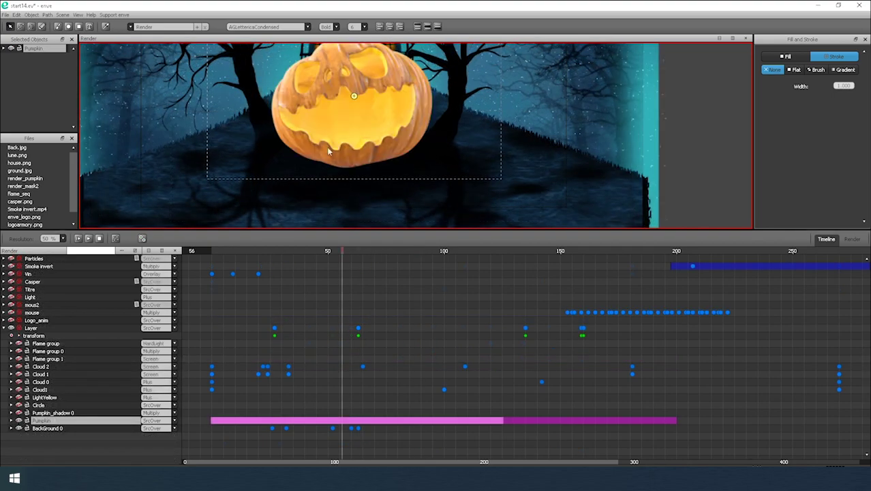
Scrub the timeline back and forth to preview the pumpkin's movement, ending at frame 70
{"action": "left_click_drag", "start_coordinate": [328, 147], "coordinate": [328, 165]}
{"action": "left_click_drag", "start_coordinate": [338, 253], "coordinate": [317, 255]}
{"action": "left_click_drag", "start_coordinate": [317, 255], "coordinate": [338, 255]}
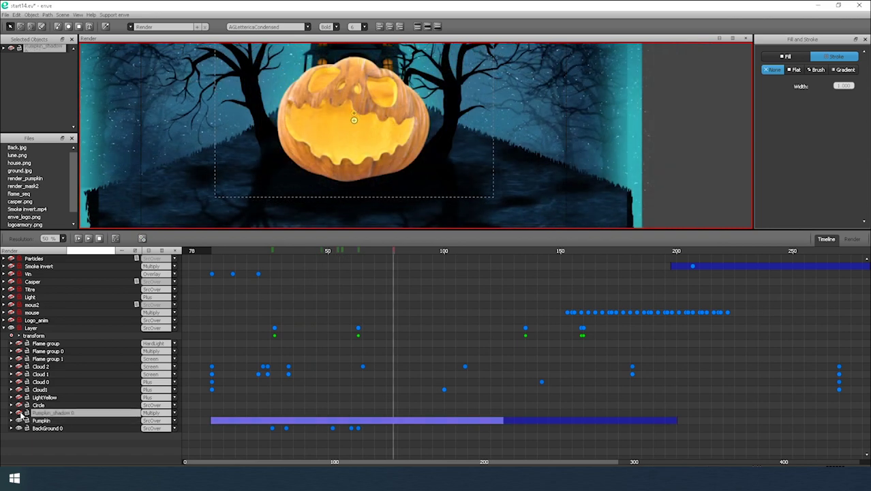
Make the Pumpkin_shadow 0 layer visible and inspect its Pumpkin 0 and Path 0 items before collapsing it
{"action": "left_click", "coordinate": [20, 413]}
{"action": "left_click", "coordinate": [11, 414]}
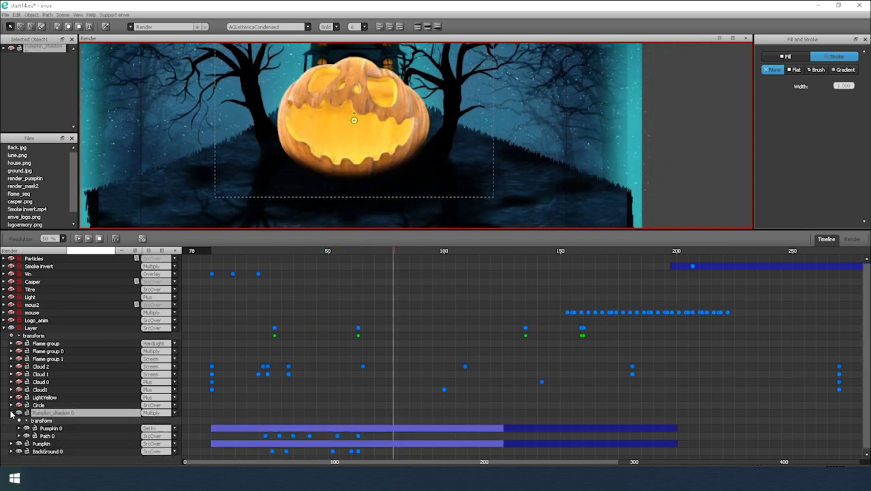
{"action": "left_click", "coordinate": [50, 427]}
{"action": "left_click", "coordinate": [47, 436]}
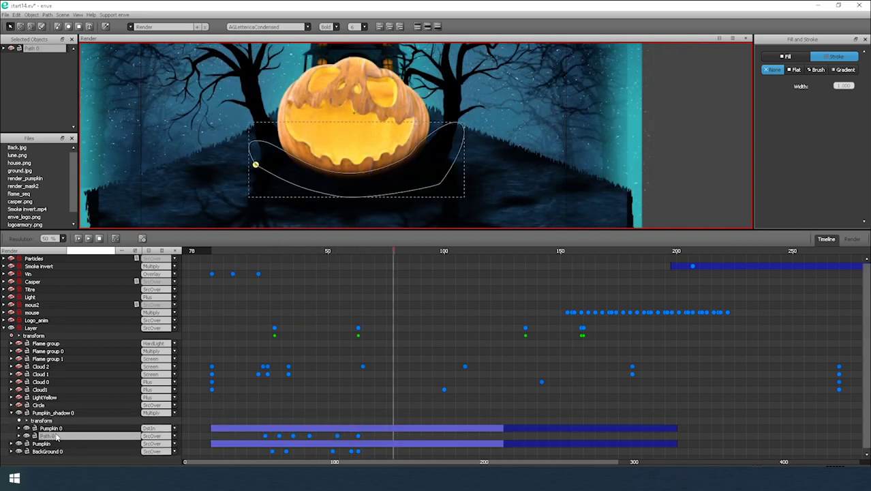
{"action": "left_click_drag", "start_coordinate": [341, 179], "coordinate": [338, 198]}
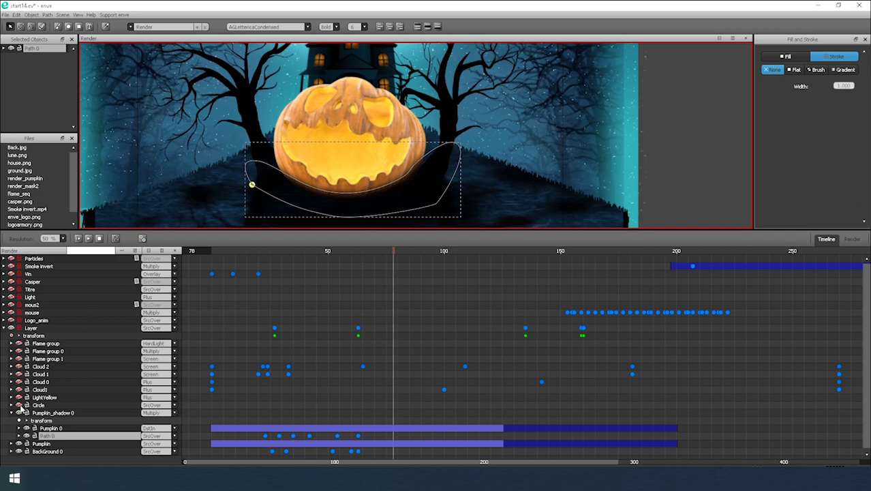
{"action": "left_click", "coordinate": [12, 412]}
Make the Circle layer visible, expand its properties, and set its blend mode to Plus
{"action": "left_click", "coordinate": [12, 405]}
{"action": "left_click", "coordinate": [42, 407]}
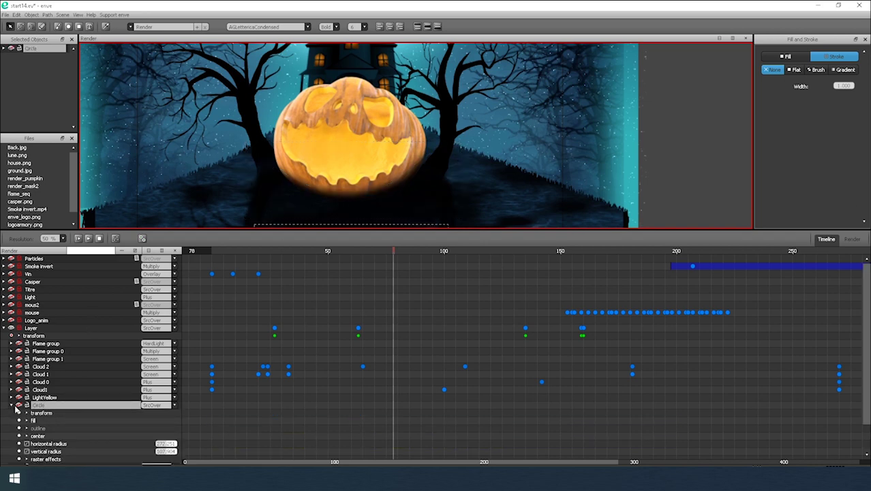
{"action": "scroll", "coordinate": [287, 134], "scroll_direction": "down", "scroll_amount": 5}
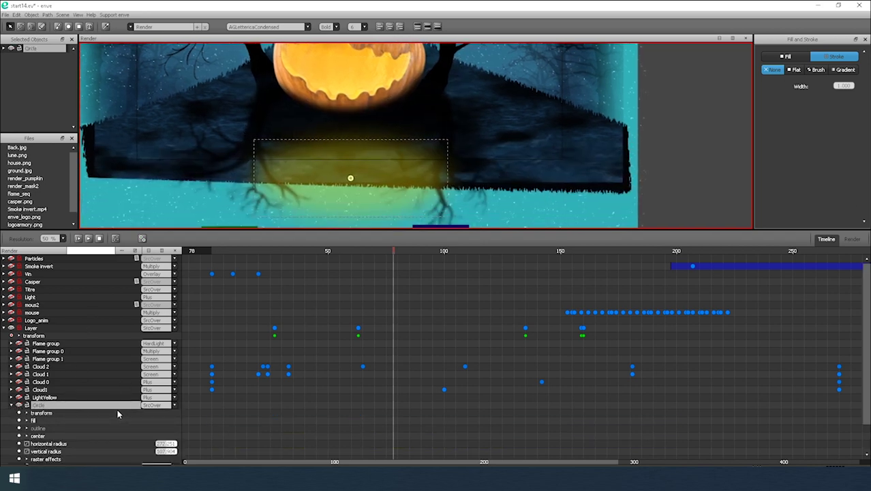
{"action": "left_click", "coordinate": [154, 406]}
{"action": "left_click", "coordinate": [154, 457]}
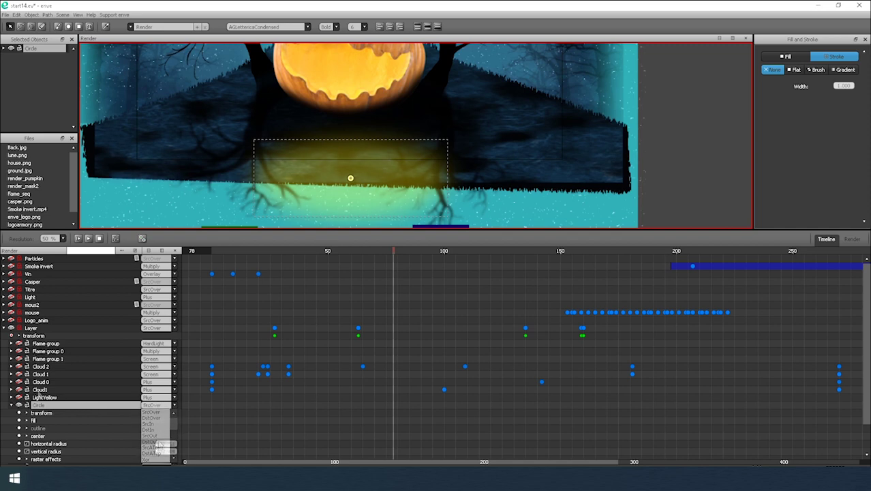
Make the LightYellow group visible and expand its Image Sequence down to the blur and noise fade raster effects
{"action": "left_click", "coordinate": [41, 398]}
{"action": "left_click", "coordinate": [18, 399]}
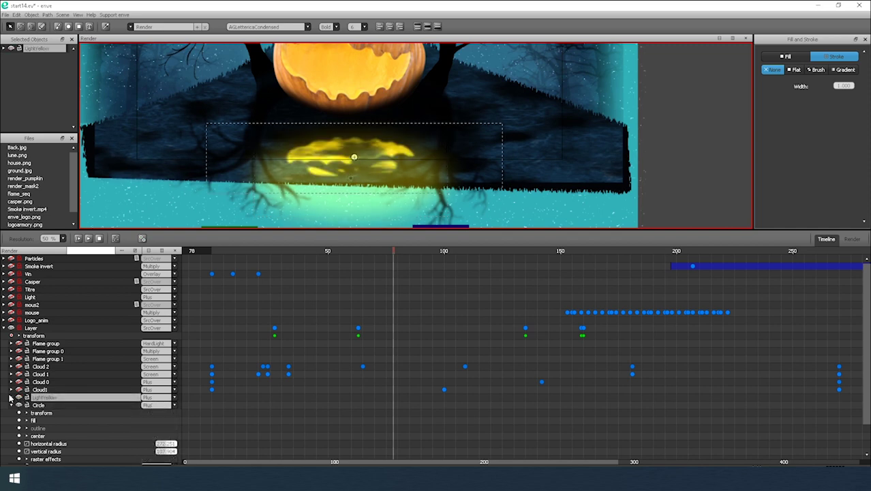
{"action": "left_click", "coordinate": [11, 397]}
{"action": "left_click", "coordinate": [57, 413]}
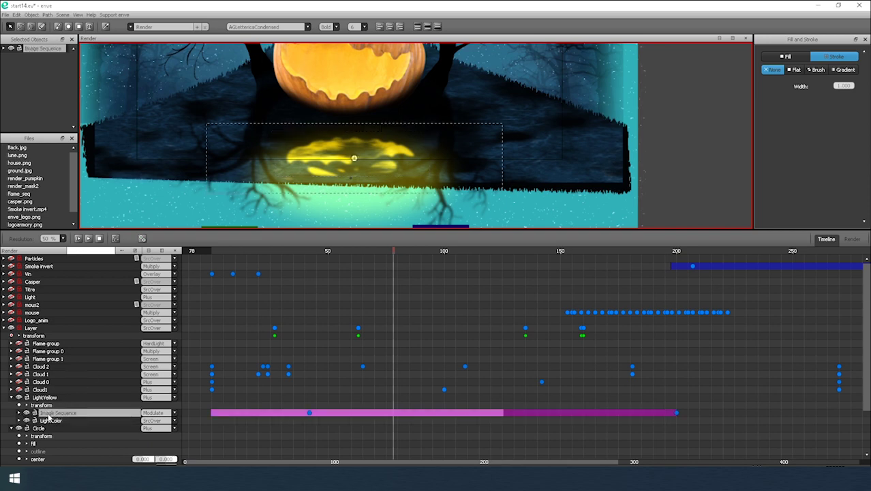
{"action": "left_click", "coordinate": [18, 413]}
{"action": "left_click", "coordinate": [35, 429]}
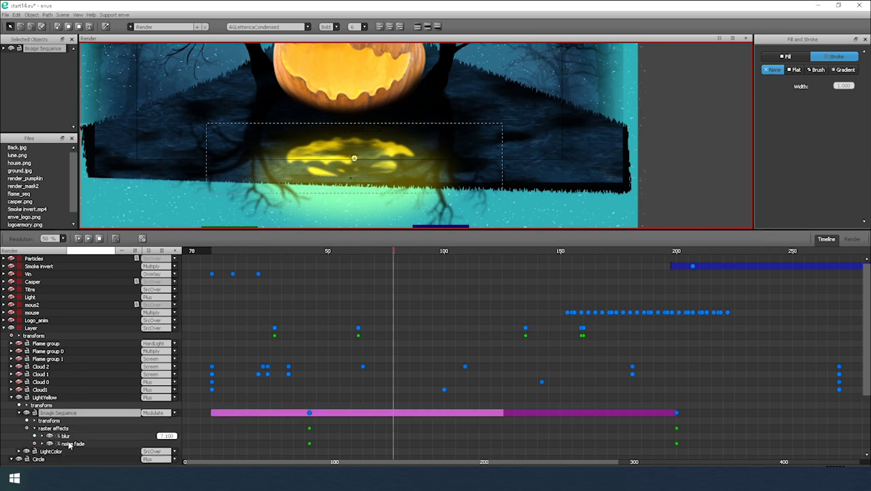
Expand and select LightColor inside LightYellow to examine its properties, and collapse the LightYellow group
{"action": "left_click", "coordinate": [19, 452]}
{"action": "scroll", "coordinate": [21, 450], "scroll_direction": "down", "scroll_amount": 1}
{"action": "left_click", "coordinate": [50, 429]}
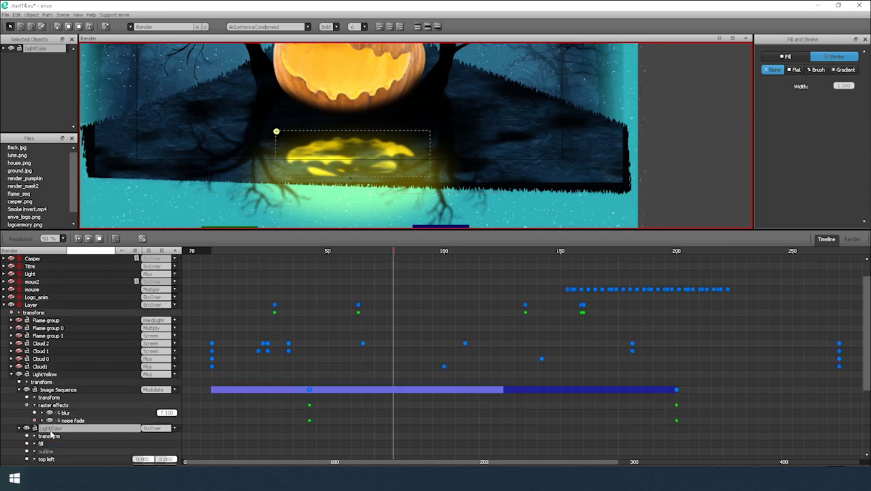
{"action": "scroll", "coordinate": [57, 426], "scroll_direction": "down", "scroll_amount": 2}
{"action": "scroll", "coordinate": [58, 427], "scroll_direction": "up", "scroll_amount": 3}
{"action": "left_click", "coordinate": [12, 389]}
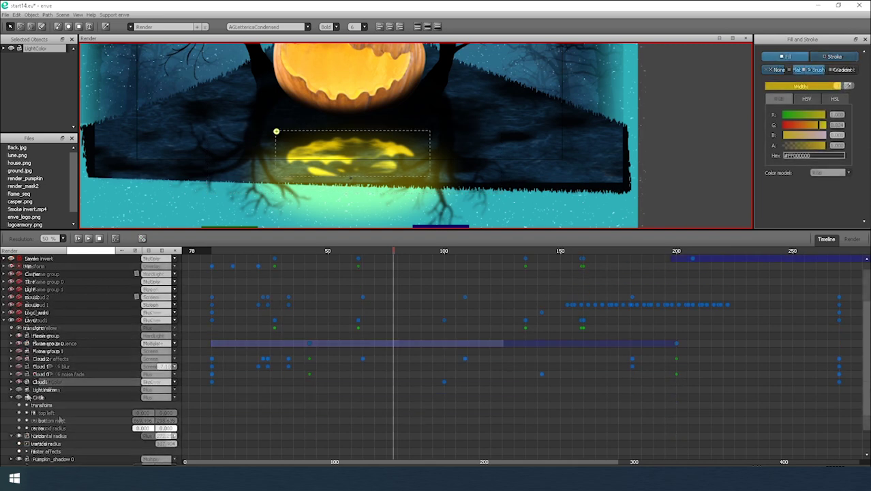
Make the four cloud layers visible to show them across the whole scene, and collapse the Circle layer
{"action": "left_click", "coordinate": [37, 383]}
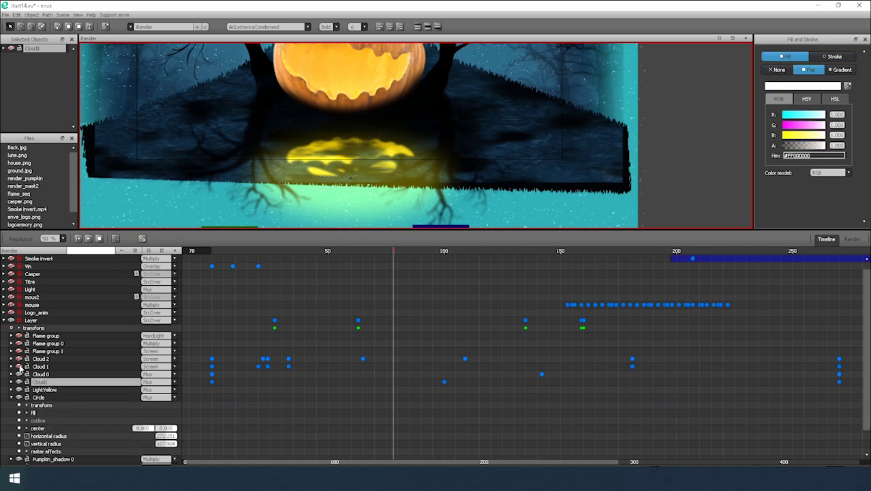
{"action": "left_click", "coordinate": [20, 367]}
{"action": "left_click", "coordinate": [21, 359]}
{"action": "scroll", "coordinate": [263, 134], "scroll_direction": "down", "scroll_amount": 8}
{"action": "left_click_drag", "start_coordinate": [268, 130], "coordinate": [265, 213]}
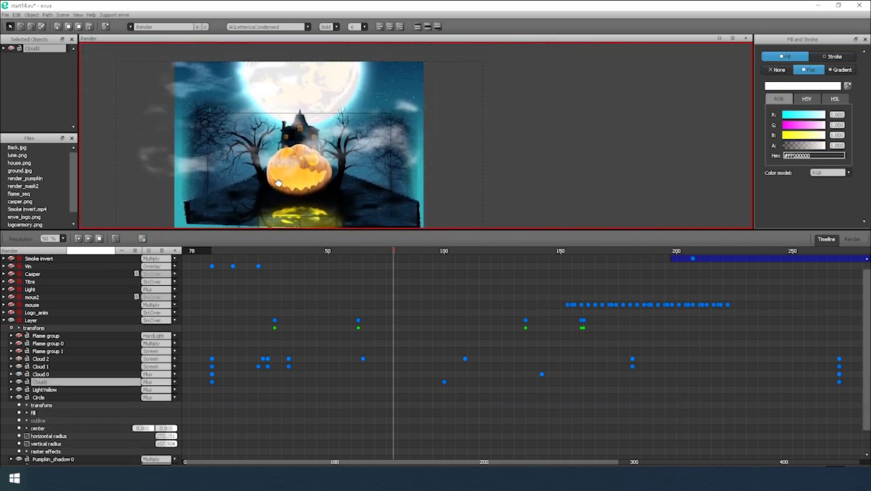
{"action": "scroll", "coordinate": [297, 143], "scroll_direction": "up", "scroll_amount": 2}
{"action": "left_click_drag", "start_coordinate": [294, 144], "coordinate": [315, 155]}
{"action": "left_click", "coordinate": [10, 397]}
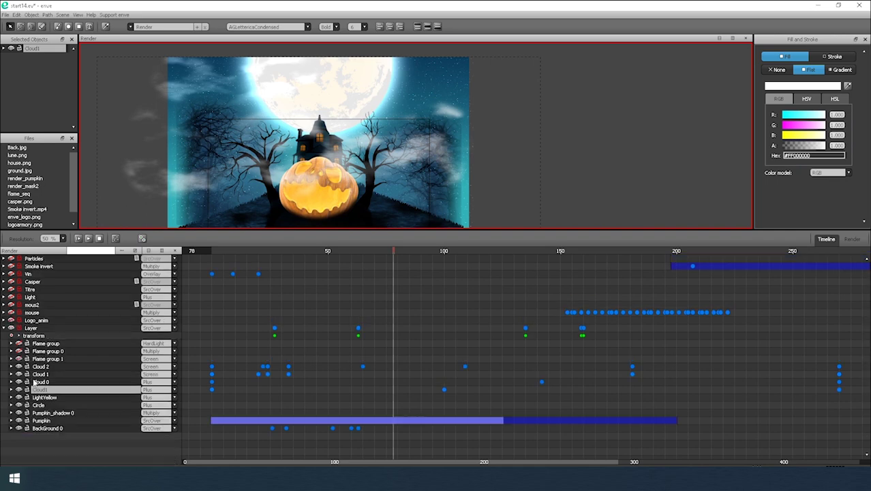
Select Cloud 0 to show its outline, and expand Cloud1 with its raster effects
{"action": "left_click", "coordinate": [38, 384]}
{"action": "left_click", "coordinate": [11, 390]}
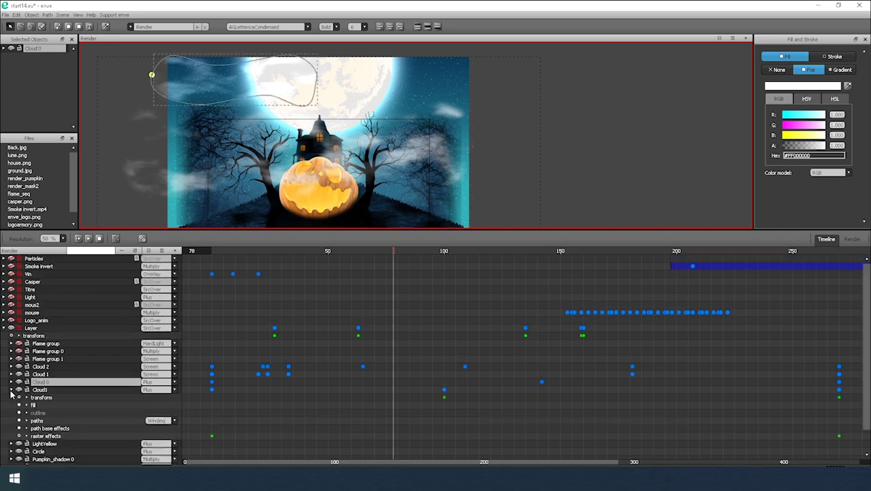
{"action": "left_click", "coordinate": [26, 437]}
{"action": "scroll", "coordinate": [41, 437], "scroll_direction": "down", "scroll_amount": 2}
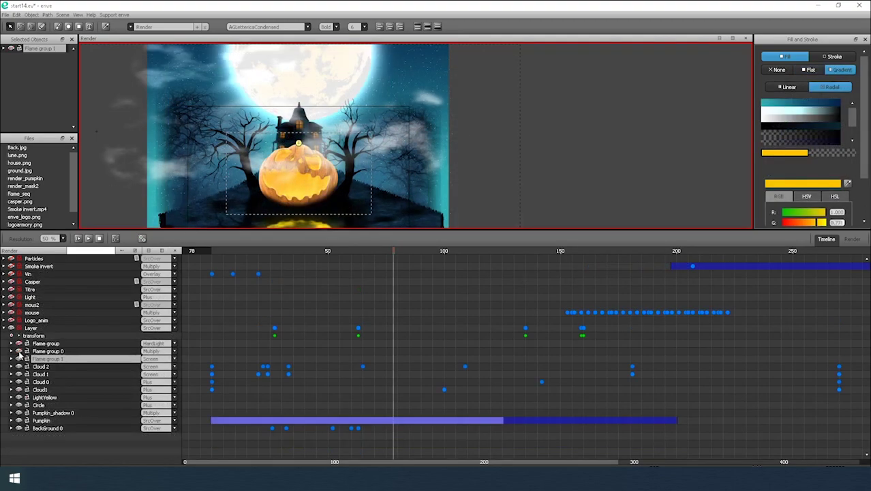
Make Flame group 0 and Flame group visible, and select Flame group for a closer look at the pumpkin
{"action": "left_click", "coordinate": [19, 351]}
{"action": "left_click", "coordinate": [19, 345]}
{"action": "left_click", "coordinate": [48, 344]}
{"action": "scroll", "coordinate": [296, 168], "scroll_direction": "up", "scroll_amount": 6}
{"action": "left_click_drag", "start_coordinate": [296, 169], "coordinate": [292, 128]}
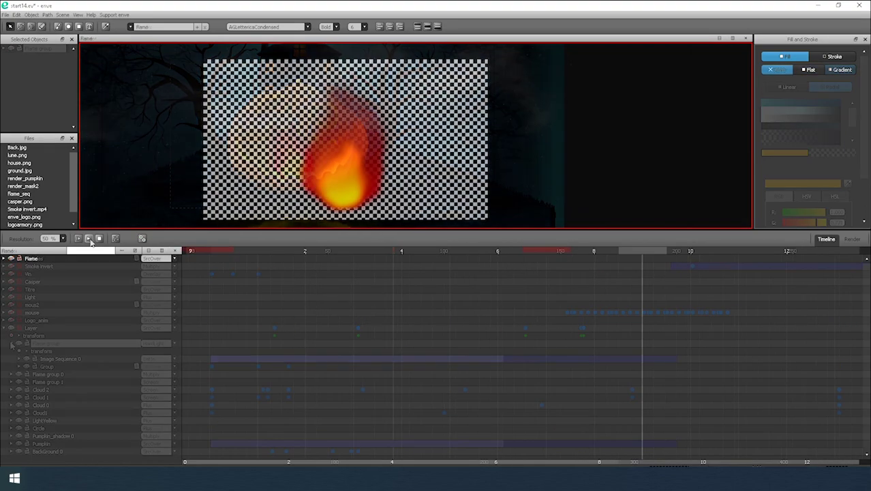
Play the Flame scene's animation preview to see the looping fire
{"action": "left_click", "coordinate": [99, 238]}
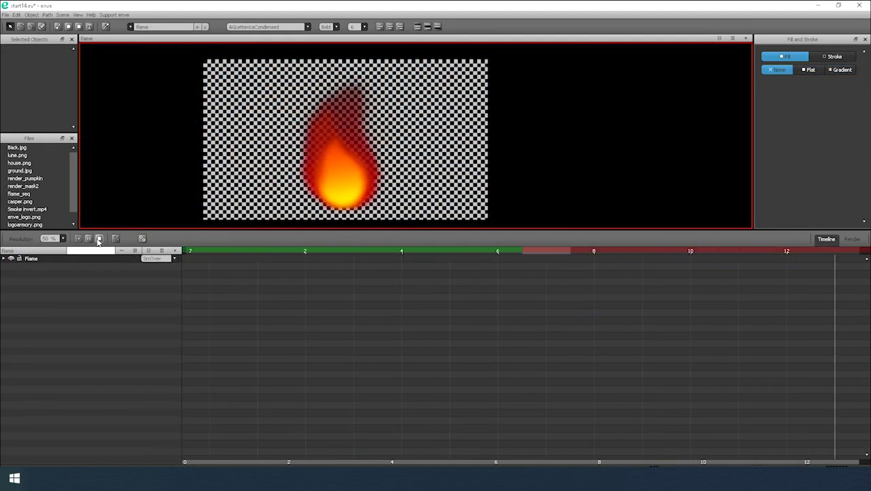
{"action": "left_click", "coordinate": [99, 240]}
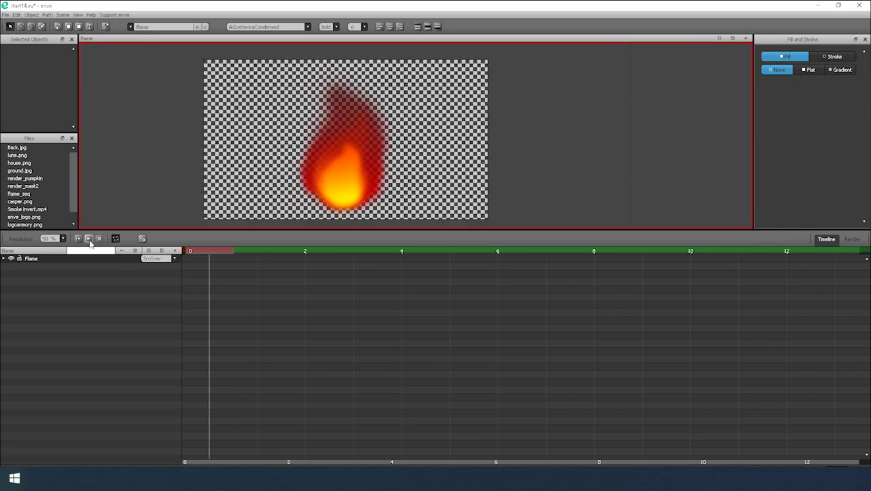
{"action": "left_click", "coordinate": [89, 238]}
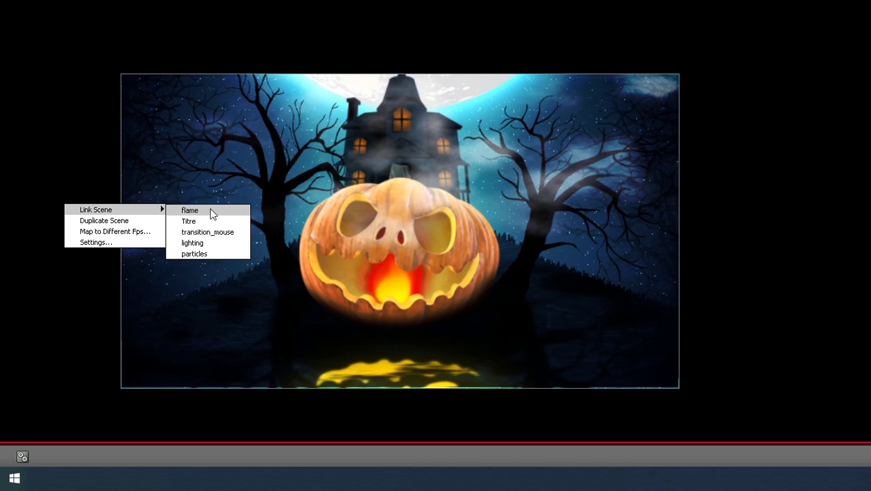
Link the flame scene into the pumpkin scene, scale the linked flame down, and reposition it beside the pumpkin
{"action": "left_click", "coordinate": [210, 211]}
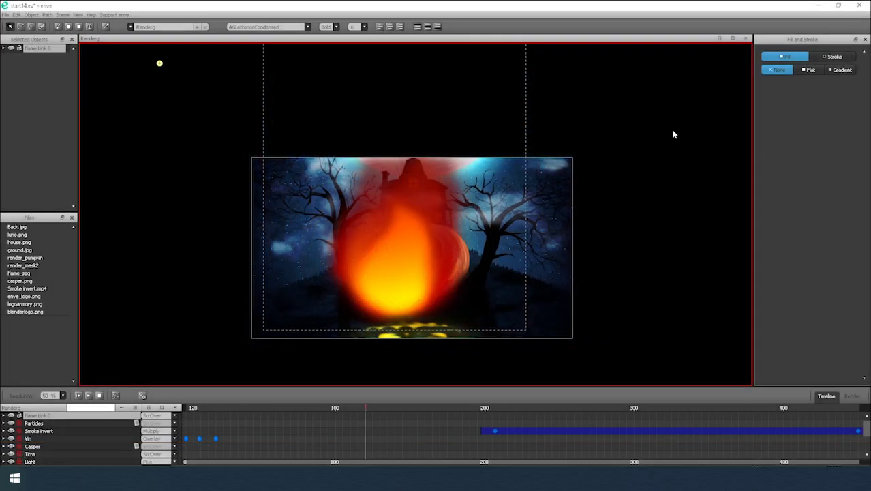
{"action": "key", "text": "g"}
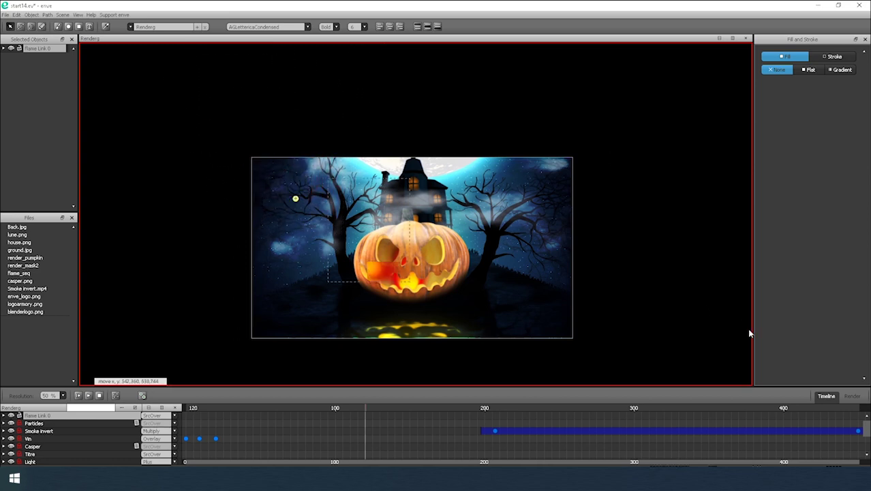
{"action": "left_click", "coordinate": [770, 349]}
{"action": "key", "text": "s"}
{"action": "left_click", "coordinate": [598, 236]}
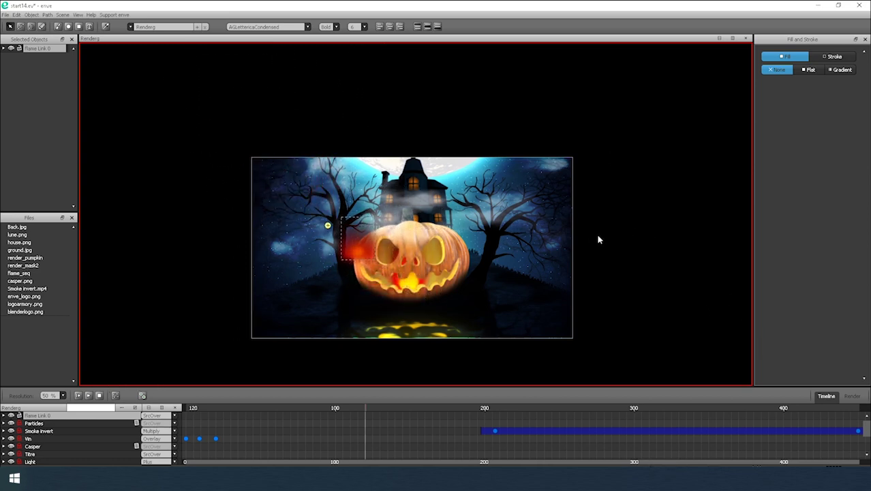
{"action": "key", "text": "g"}
{"action": "left_click", "coordinate": [485, 265]}
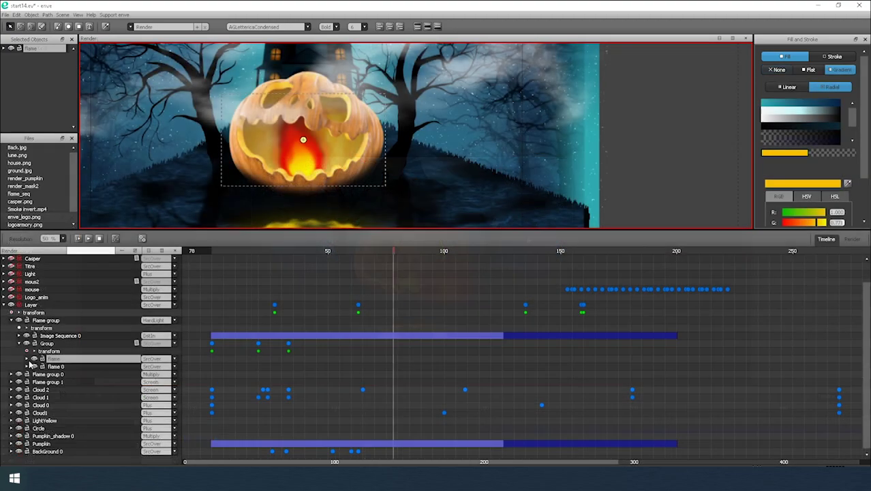
Expand the flame item inside Flame group's Group and scrub the timeline to examine its animation
{"action": "left_click", "coordinate": [28, 360]}
{"action": "scroll", "coordinate": [261, 368], "scroll_direction": "down", "scroll_amount": 1}
{"action": "left_click_drag", "start_coordinate": [217, 250], "coordinate": [262, 250]}
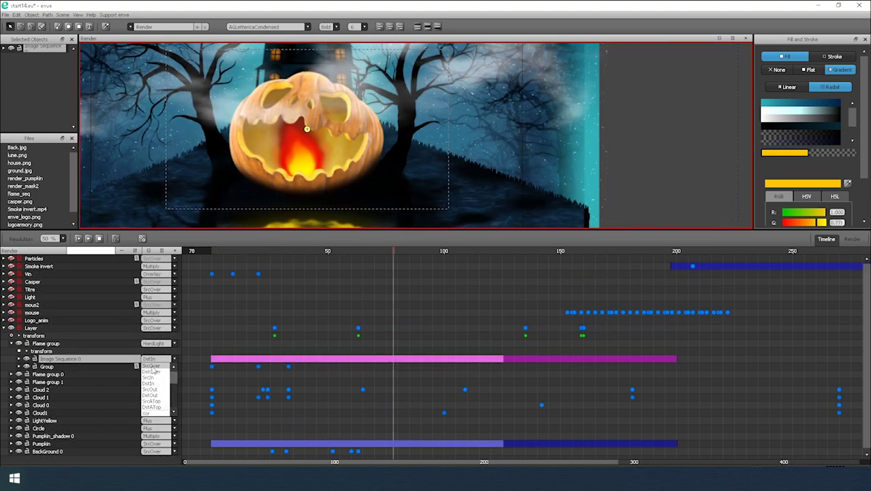
Try the SrcOver blend mode on Image Sequence 0 in Flame group, and set it back to DstIn
{"action": "left_click", "coordinate": [152, 370]}
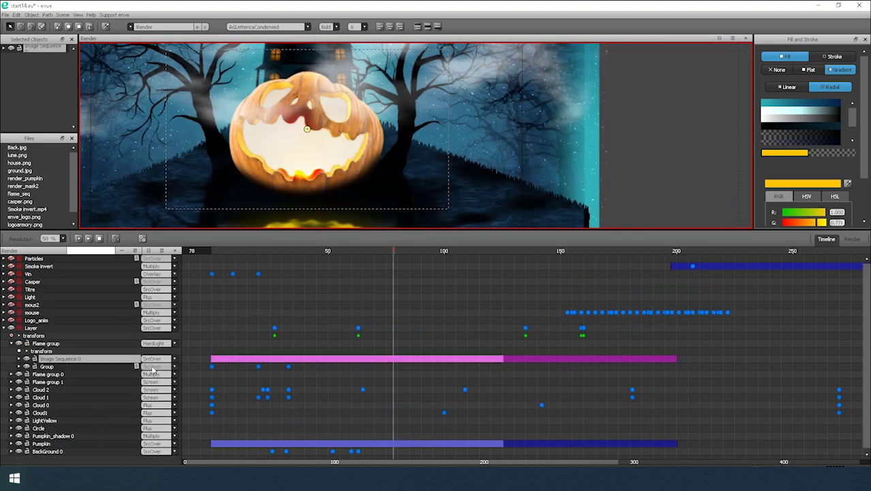
{"action": "left_click", "coordinate": [154, 359]}
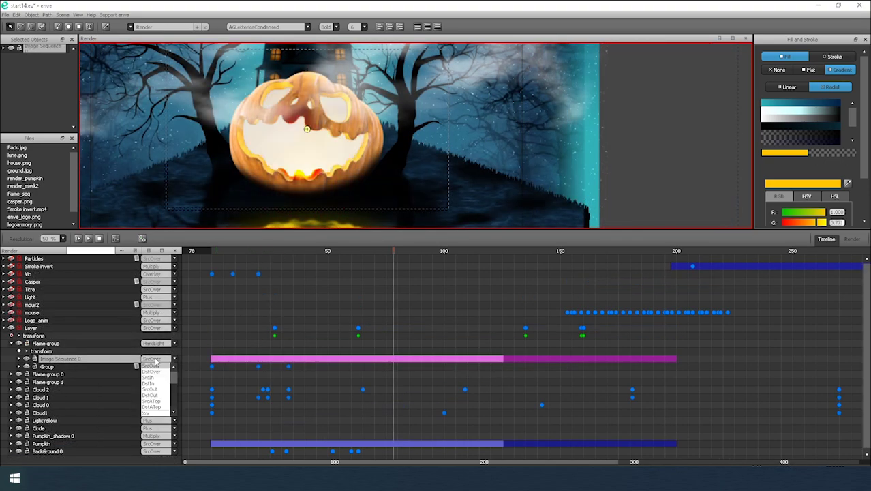
{"action": "left_click", "coordinate": [149, 384]}
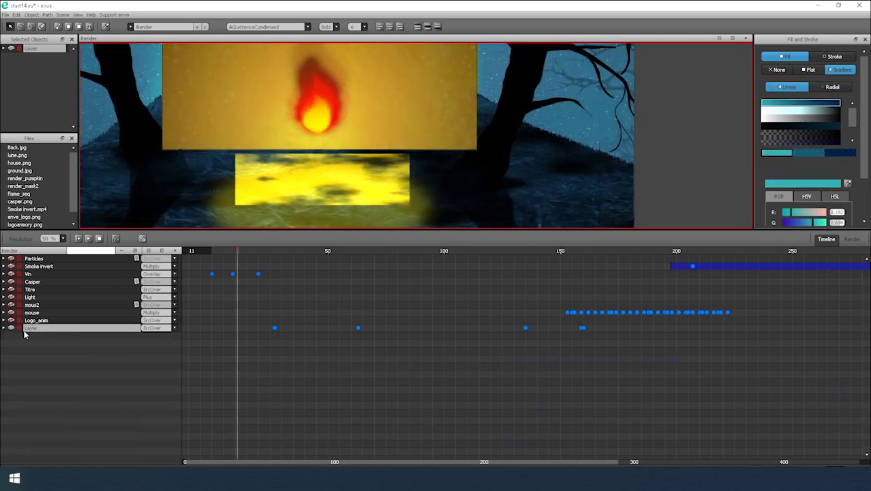
Make the Logo_anim layer visible and scrub through the Happy Halloween title animation
{"action": "left_click", "coordinate": [13, 322]}
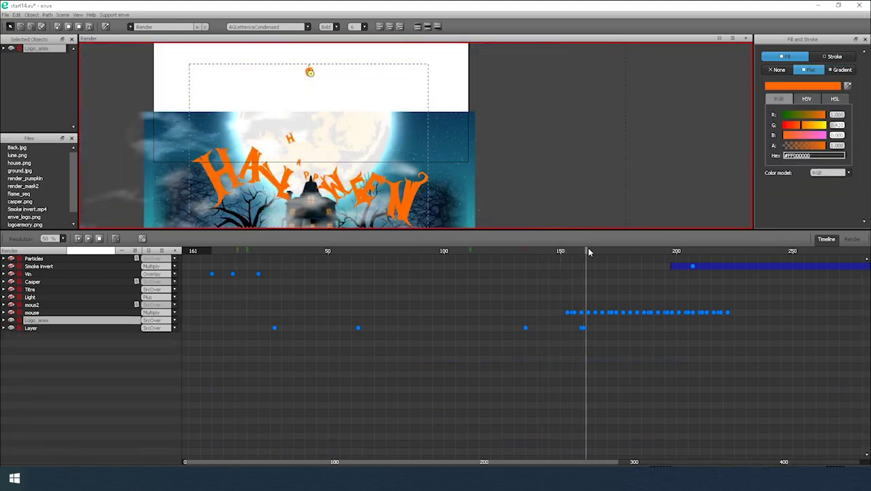
{"action": "left_click_drag", "start_coordinate": [590, 251], "coordinate": [609, 251]}
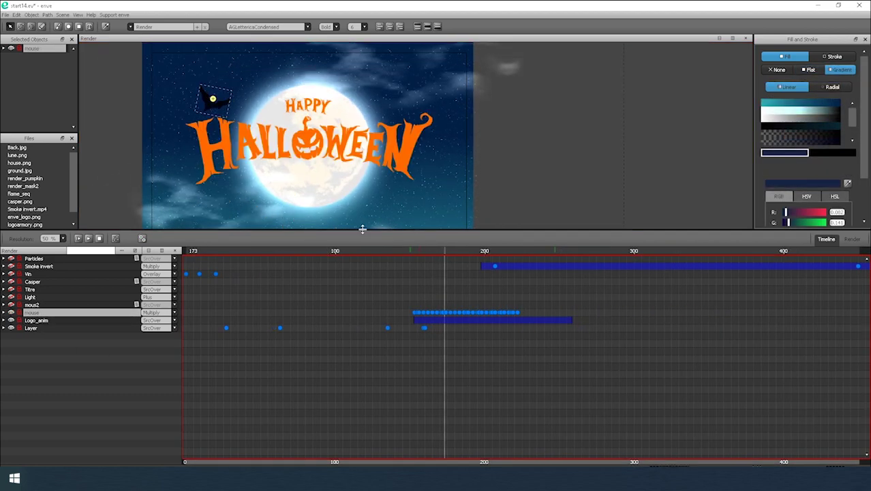
{"action": "scroll", "coordinate": [242, 174], "scroll_direction": "up", "scroll_amount": 3}
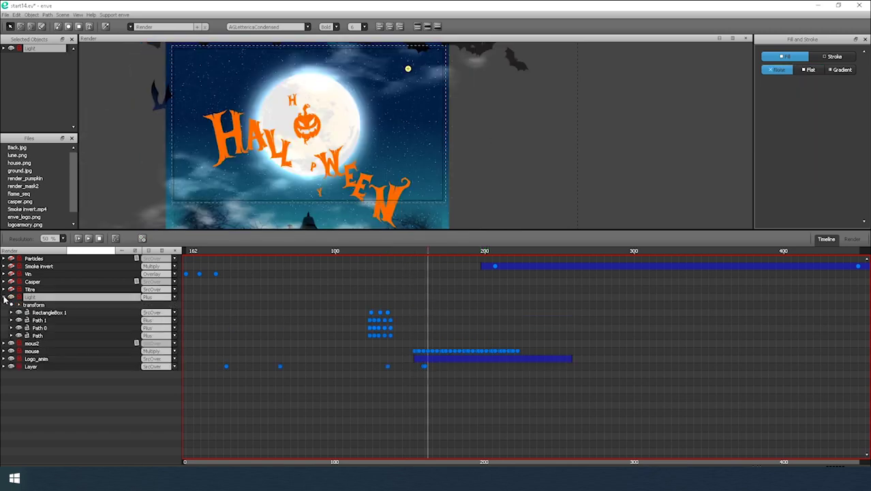
Inspect RectangleBox 1 in the Light group around the lightning flash at frame 125, and expand the properties of its Path layer
{"action": "left_click", "coordinate": [38, 313]}
{"action": "left_click", "coordinate": [372, 250]}
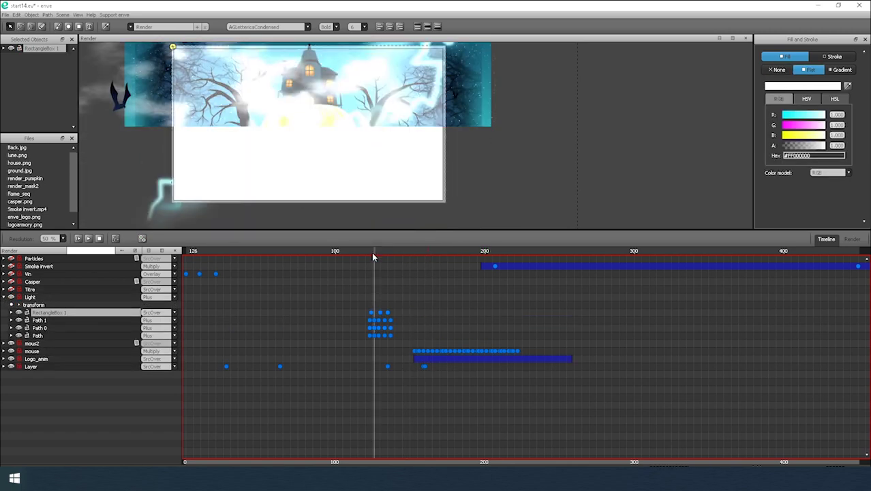
{"action": "left_click", "coordinate": [253, 146]}
{"action": "left_click_drag", "start_coordinate": [252, 145], "coordinate": [309, 155]}
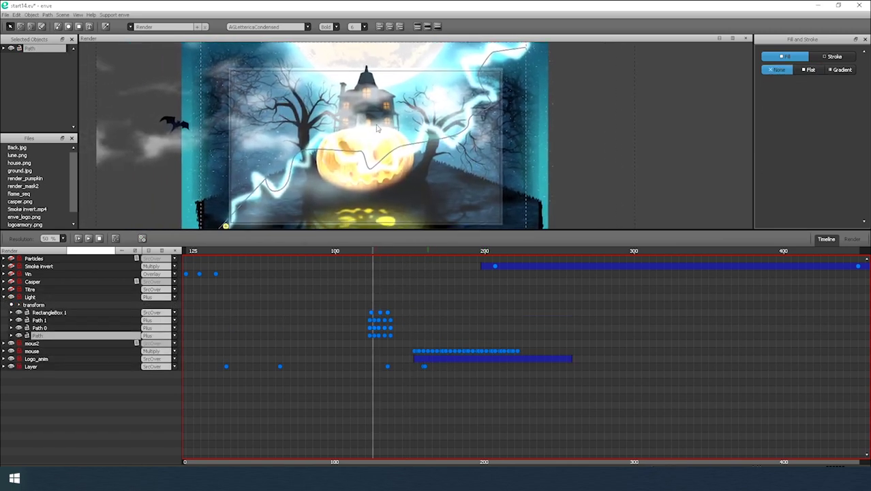
{"action": "left_click", "coordinate": [12, 336]}
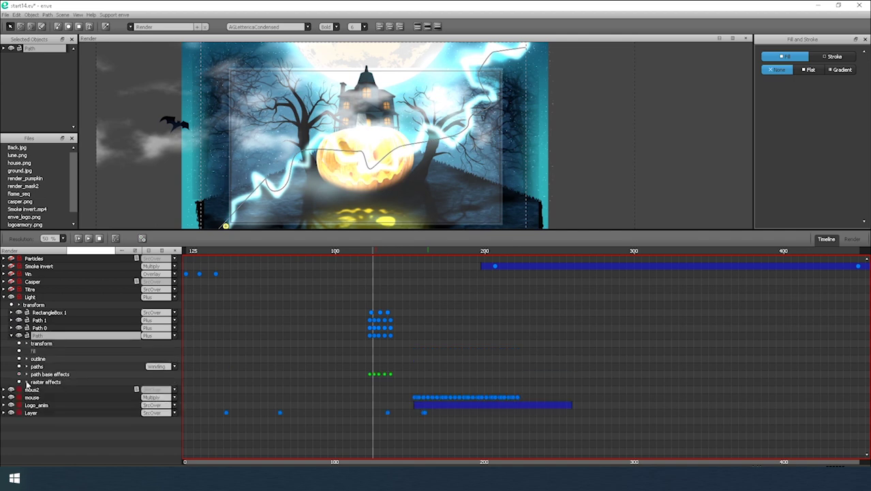
Expand the raster effects and path base effects of the Light group's Path layer and scrub the lightning animation
{"action": "left_click", "coordinate": [27, 382]}
{"action": "left_click", "coordinate": [26, 374]}
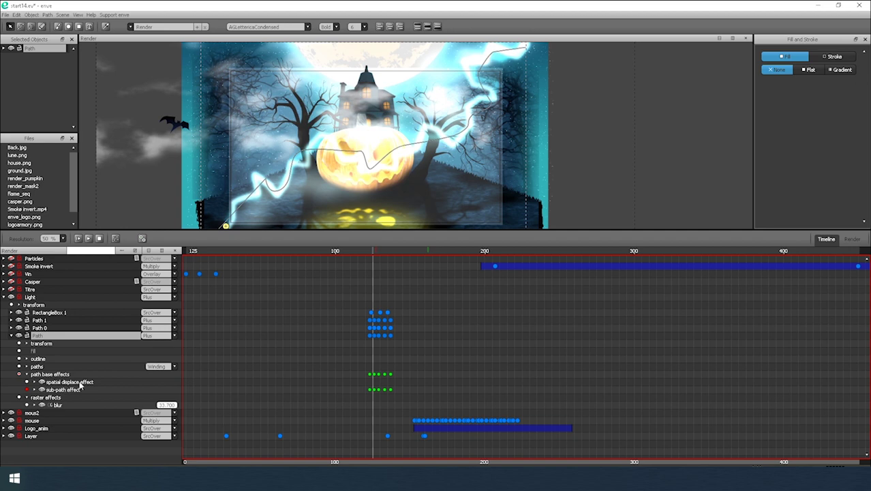
{"action": "left_click_drag", "start_coordinate": [373, 252], "coordinate": [379, 254]}
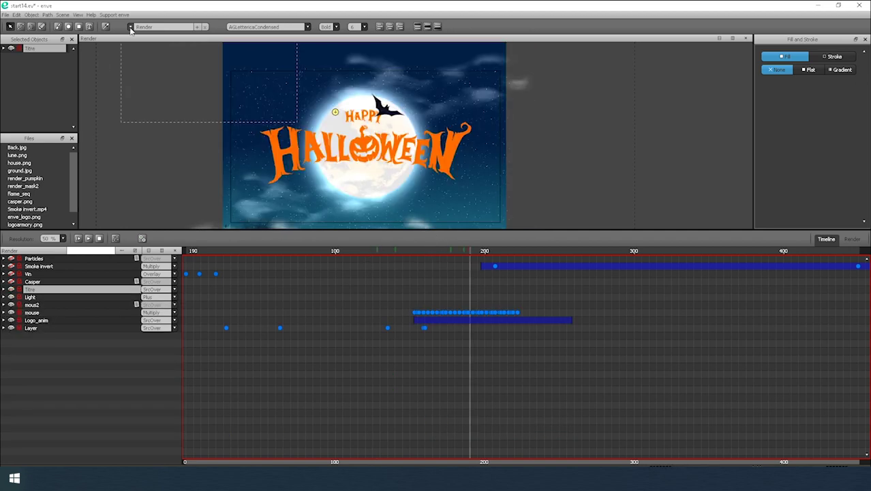
Open the Titre scene and scrub through its spider-web frame animation
{"action": "left_click", "coordinate": [130, 28]}
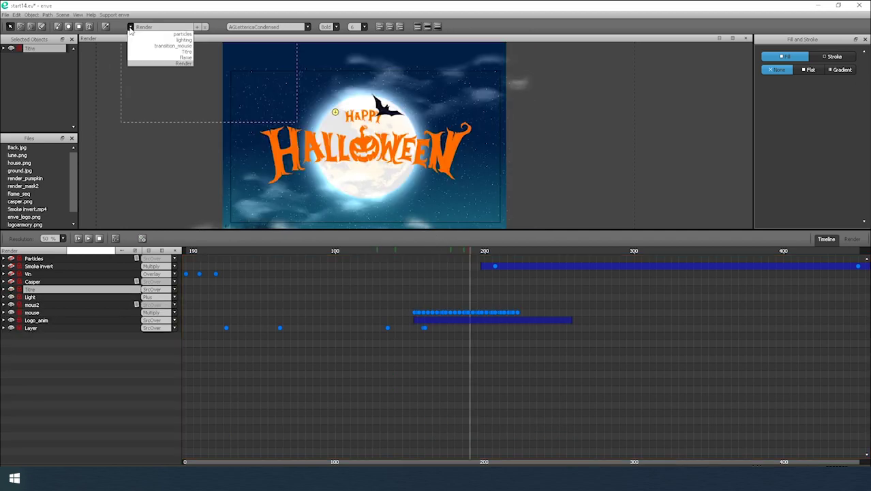
{"action": "left_click", "coordinate": [143, 51]}
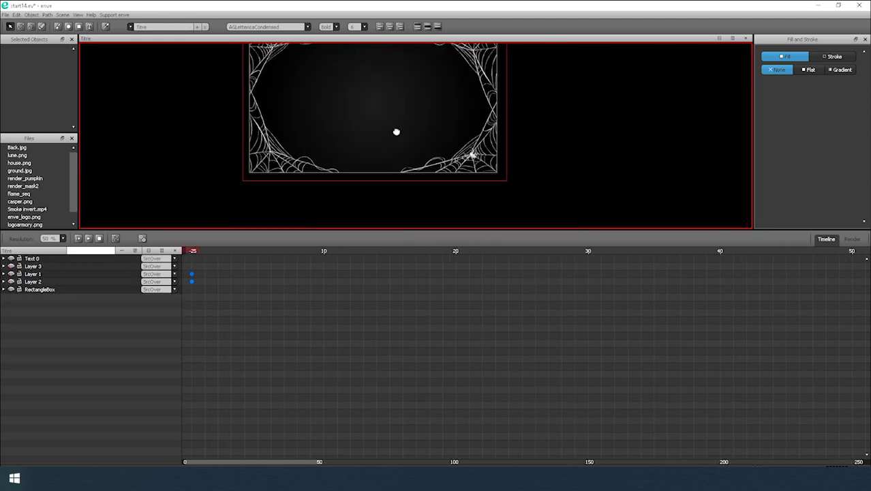
{"action": "scroll", "coordinate": [276, 465], "scroll_direction": "down", "scroll_amount": 5}
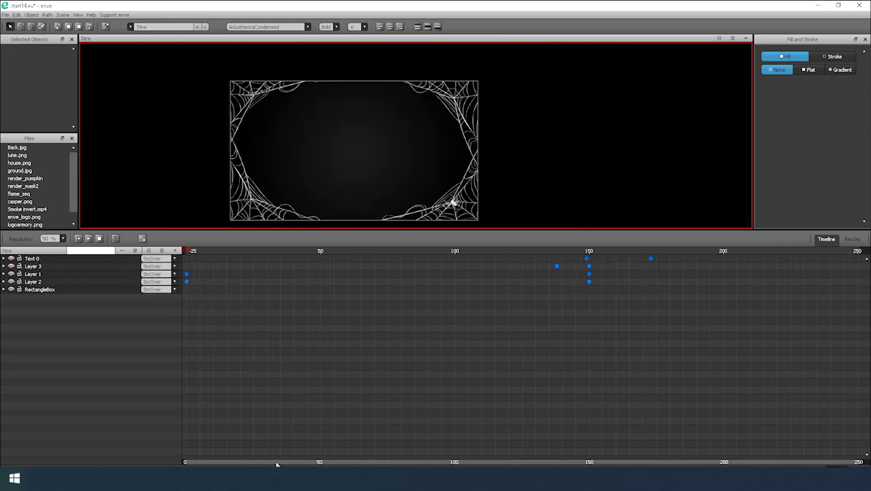
{"action": "left_click_drag", "start_coordinate": [221, 251], "coordinate": [173, 217]}
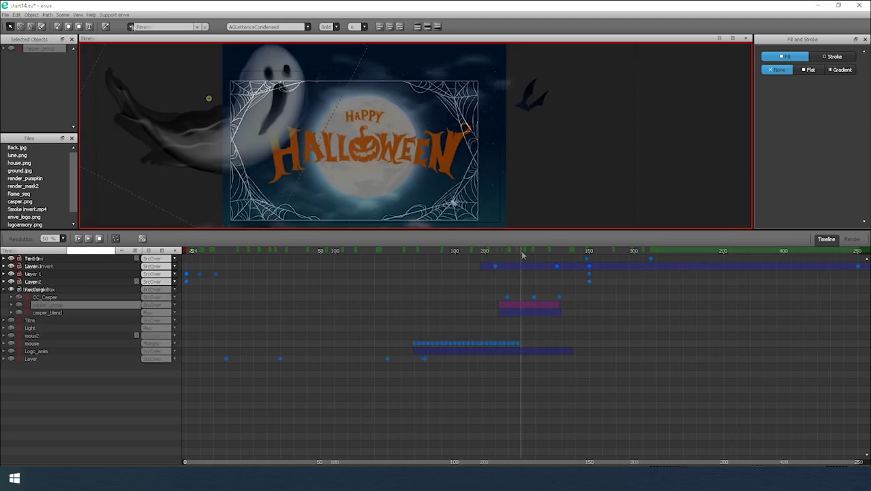
Scrub the Render scene to frame 233 and examine the Casper ghost passing over the title
{"action": "left_click_drag", "start_coordinate": [515, 250], "coordinate": [532, 250]}
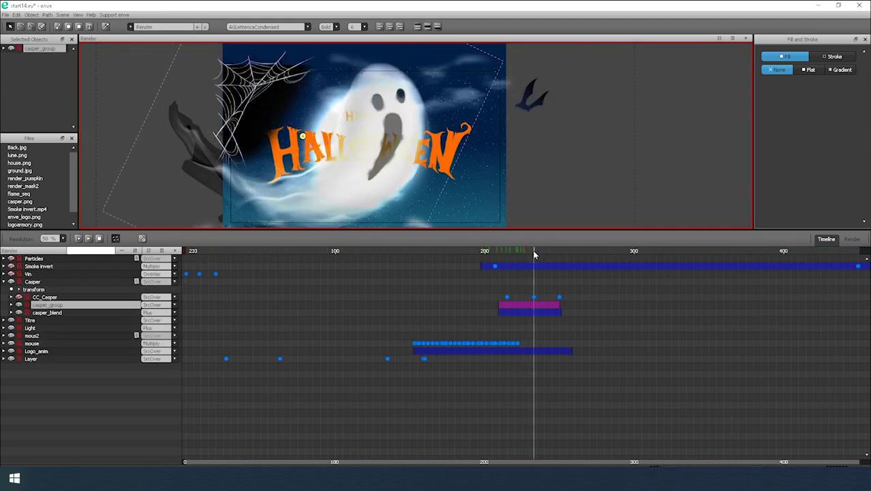
{"action": "scroll", "coordinate": [378, 150], "scroll_direction": "up", "scroll_amount": 3}
{"action": "left_click_drag", "start_coordinate": [369, 144], "coordinate": [384, 108]}
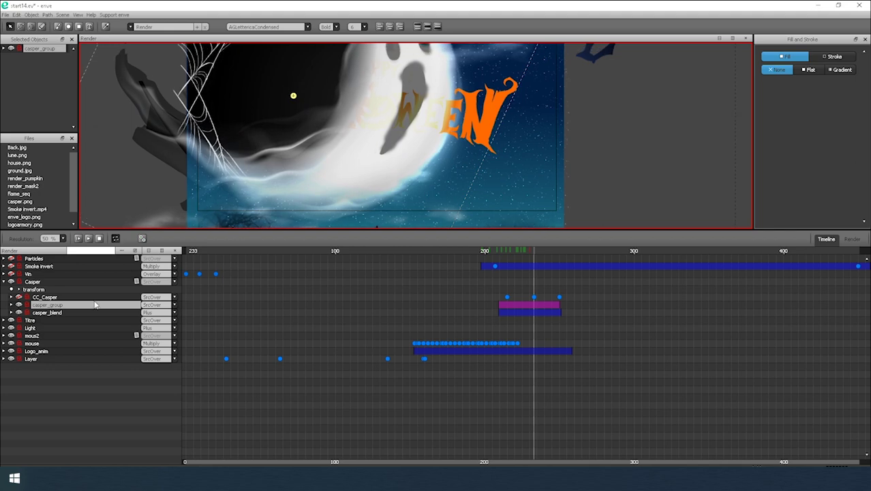
Hide and show casper_blend and casper_group in turn to compare their contributions to the ghost
{"action": "left_click", "coordinate": [44, 313]}
{"action": "left_click", "coordinate": [18, 313]}
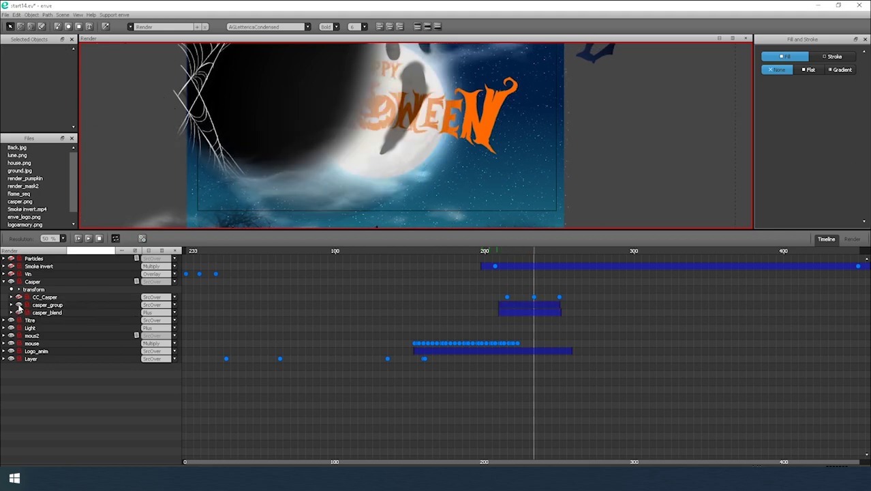
{"action": "left_click", "coordinate": [18, 312]}
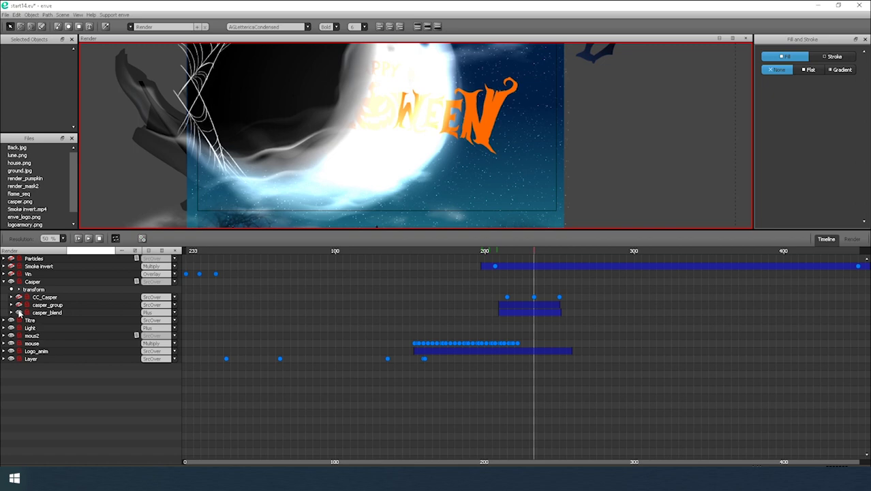
{"action": "left_click", "coordinate": [18, 306]}
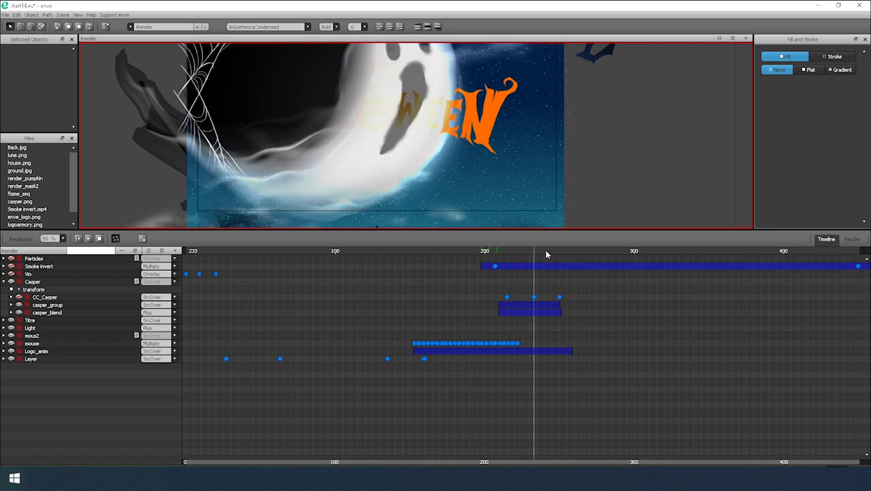
Expand casper_group at frame 236, inspect its Path 17 layer, and collapse the Casper group
{"action": "left_click", "coordinate": [58, 306]}
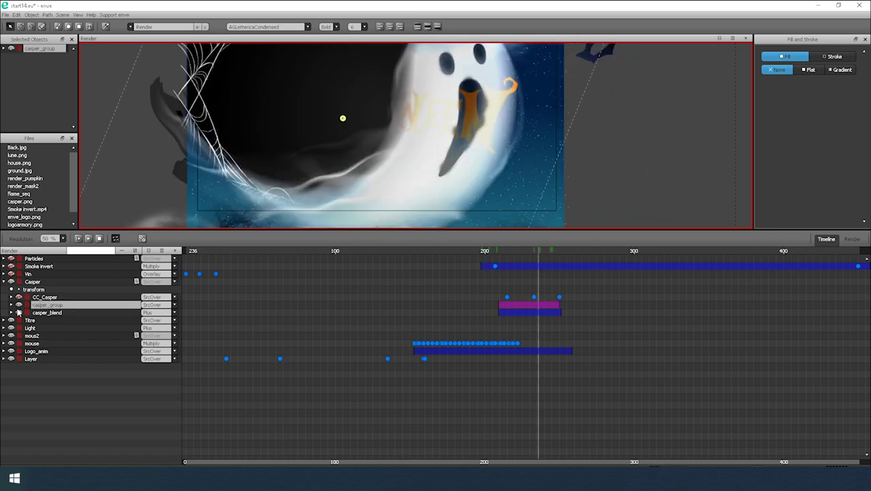
{"action": "left_click", "coordinate": [11, 304]}
{"action": "left_click", "coordinate": [48, 320]}
{"action": "scroll", "coordinate": [314, 136], "scroll_direction": "down", "scroll_amount": 3}
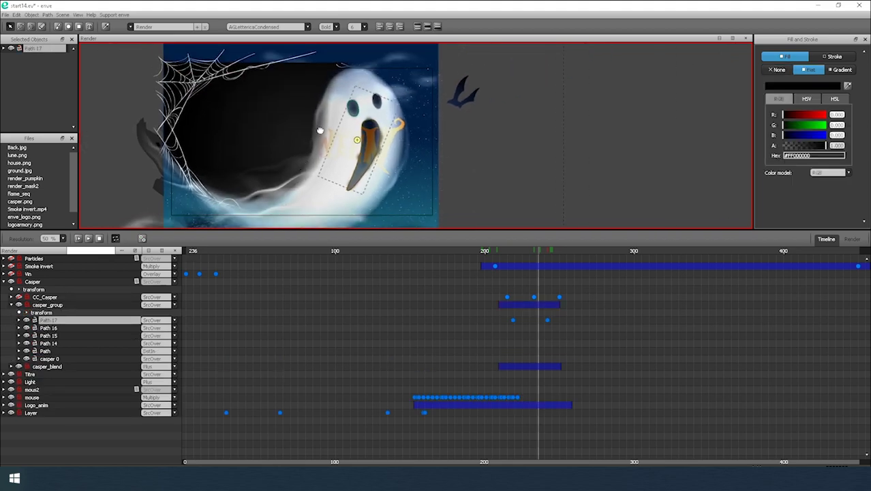
{"action": "left_click_drag", "start_coordinate": [320, 130], "coordinate": [339, 86]}
{"action": "left_click", "coordinate": [3, 281]}
Make the Vin vignette layer visible and examine its Overlay effect over the scene
{"action": "left_click", "coordinate": [30, 274]}
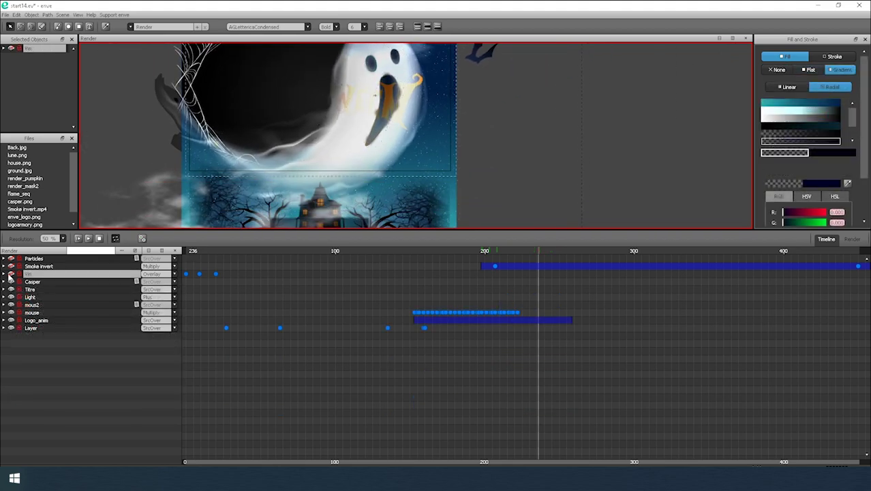
{"action": "left_click", "coordinate": [11, 274]}
{"action": "left_click_drag", "start_coordinate": [220, 135], "coordinate": [266, 170]}
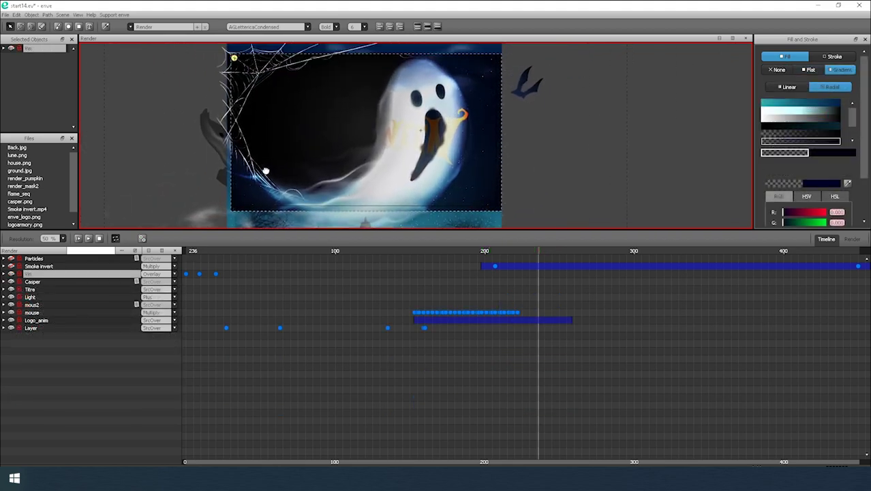
Isolate the Smoke invert layer by hiding the layers beneath it, and scrub through its smoke animation
{"action": "left_click", "coordinate": [33, 267]}
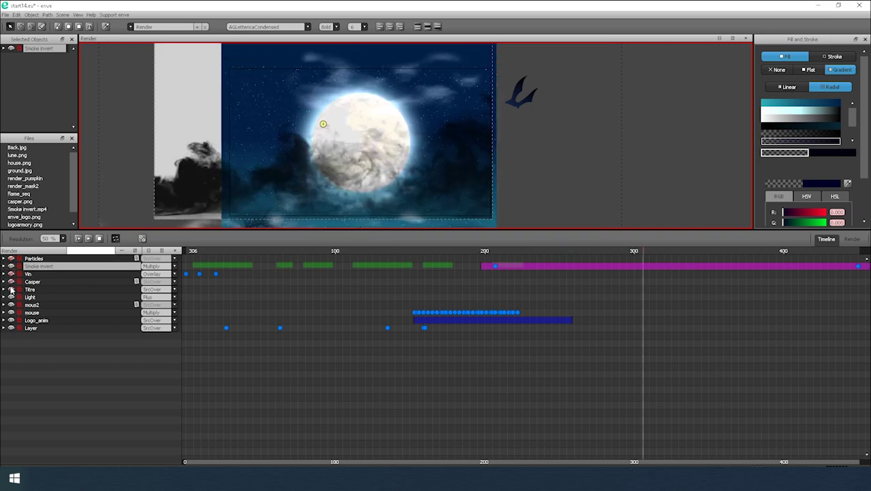
{"action": "left_click", "coordinate": [11, 312]}
{"action": "left_click", "coordinate": [10, 328]}
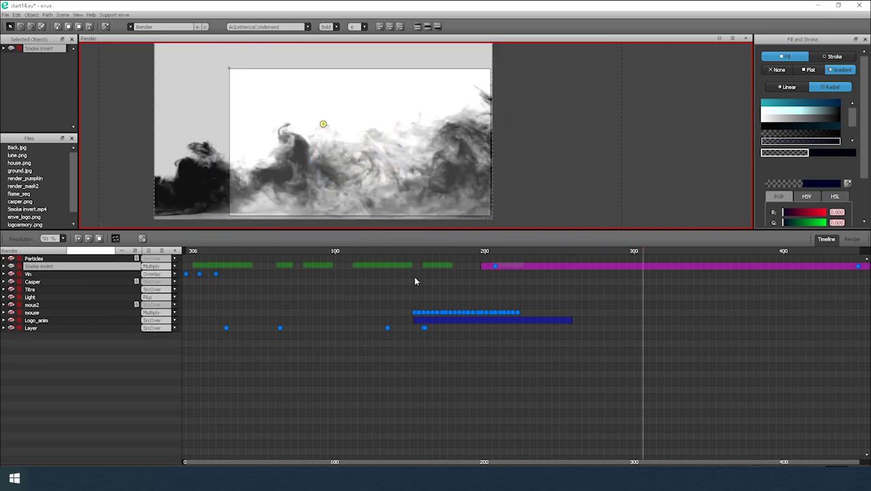
{"action": "left_click_drag", "start_coordinate": [584, 251], "coordinate": [648, 238]}
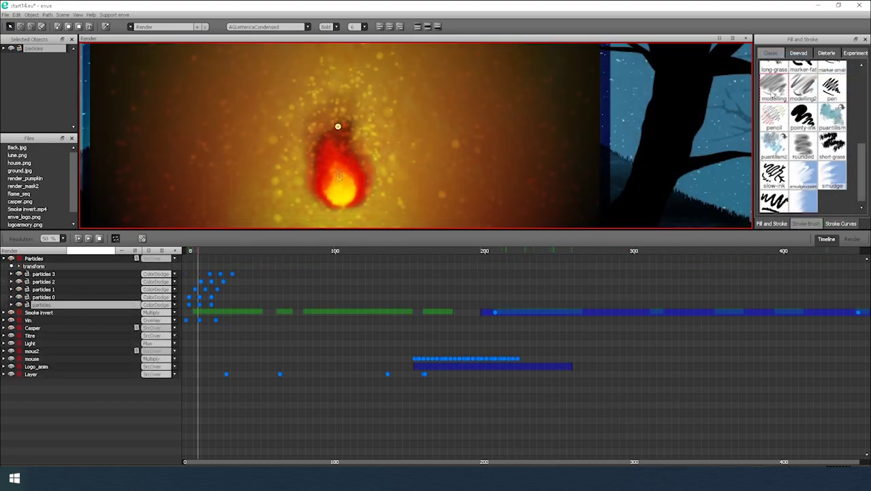
Browse the Classic stroke brushes and examine the width, pressure, spacing and time stroke curves
{"action": "scroll", "coordinate": [803, 137], "scroll_direction": "up", "scroll_amount": 3}
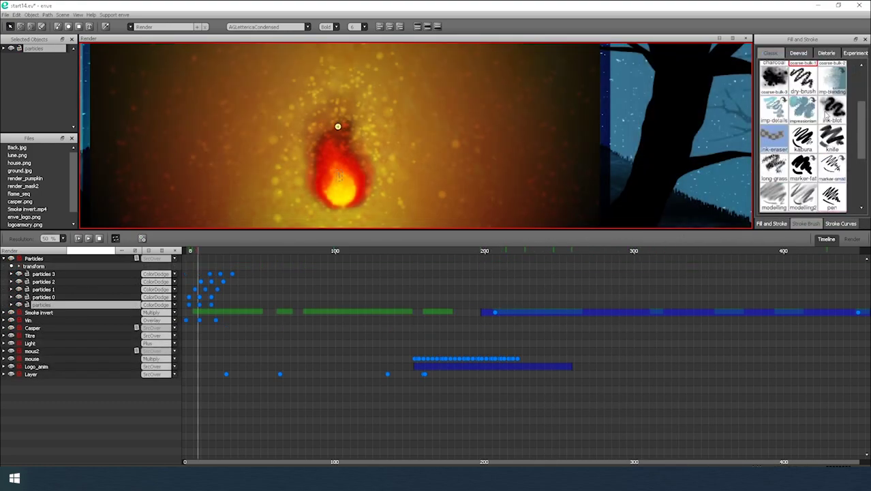
{"action": "left_click", "coordinate": [555, 105]}
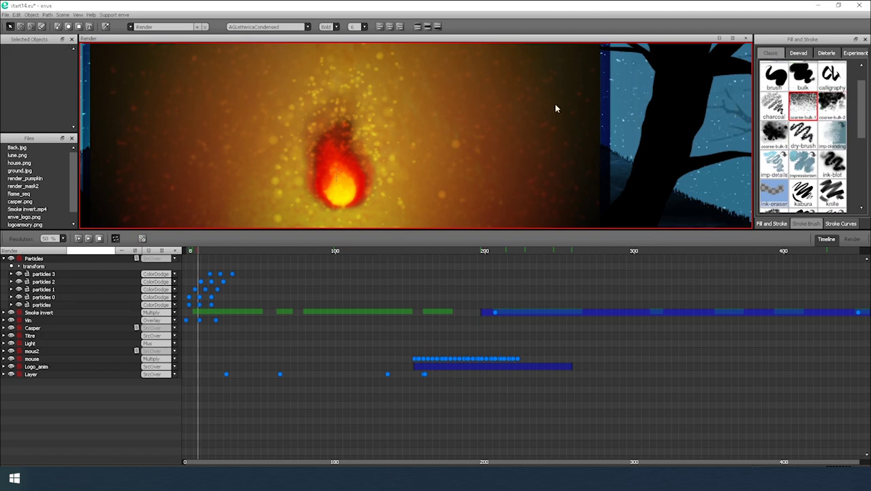
{"action": "left_click", "coordinate": [835, 225]}
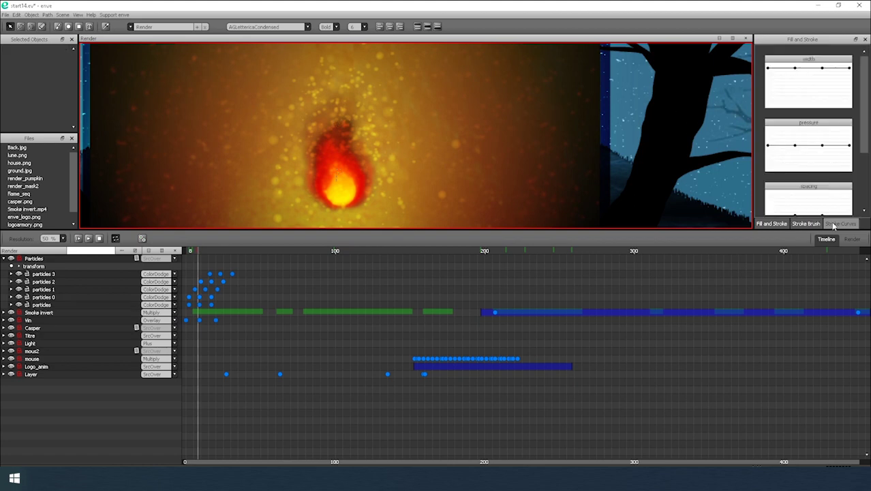
{"action": "scroll", "coordinate": [781, 194], "scroll_direction": "down", "scroll_amount": 3}
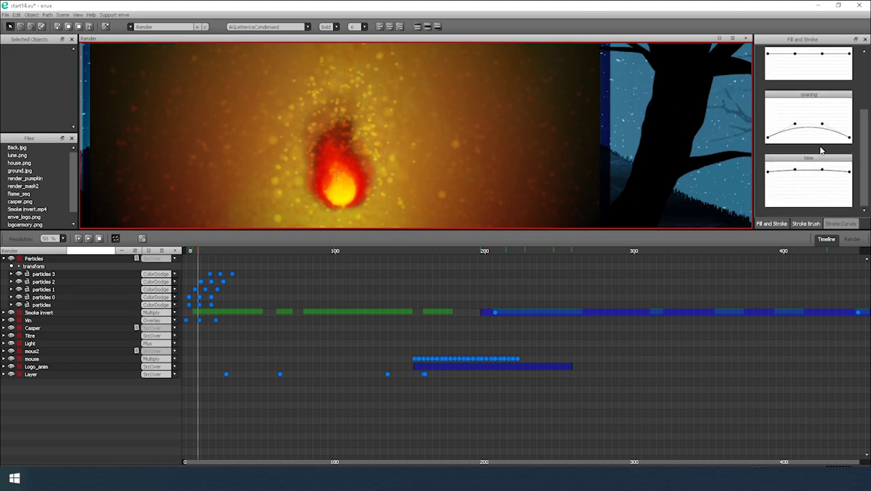
Expand the outline and brush settings of the particles layer in the Particles group to examine their keyframes
{"action": "left_click", "coordinate": [42, 305]}
{"action": "left_click", "coordinate": [11, 305]}
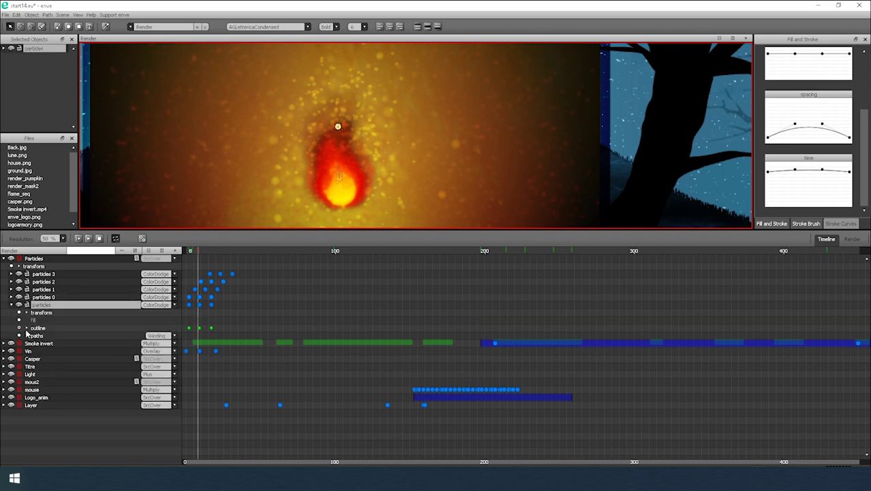
{"action": "left_click", "coordinate": [26, 328]}
{"action": "left_click", "coordinate": [34, 351]}
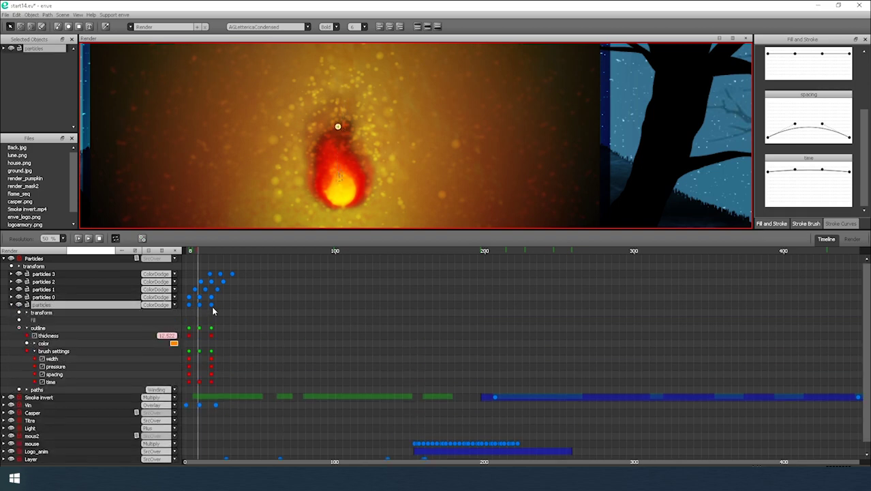